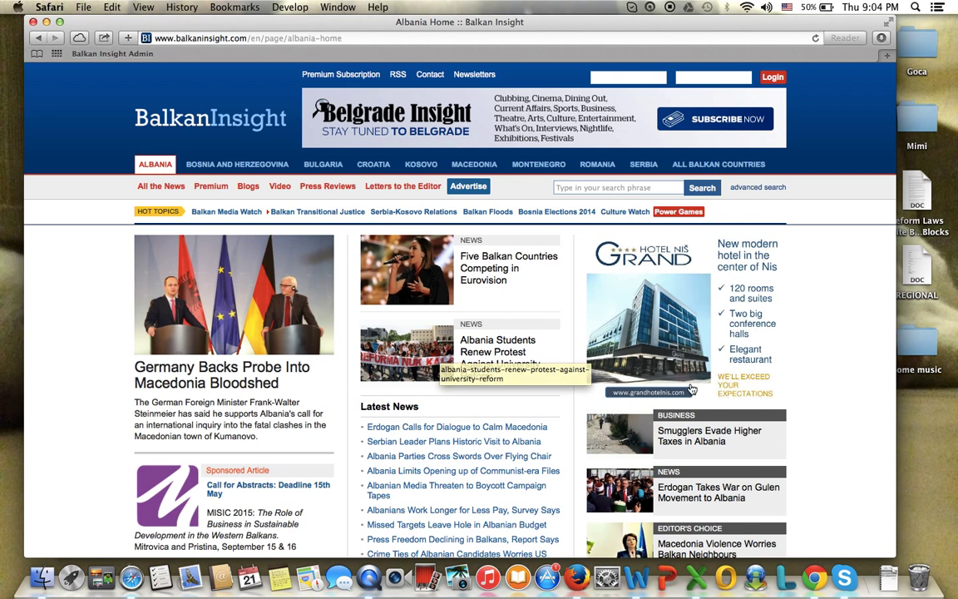
Examine the top story and news layout on the Albania home page against the published articles in the CMS
scroll(486, 353, down, 5)
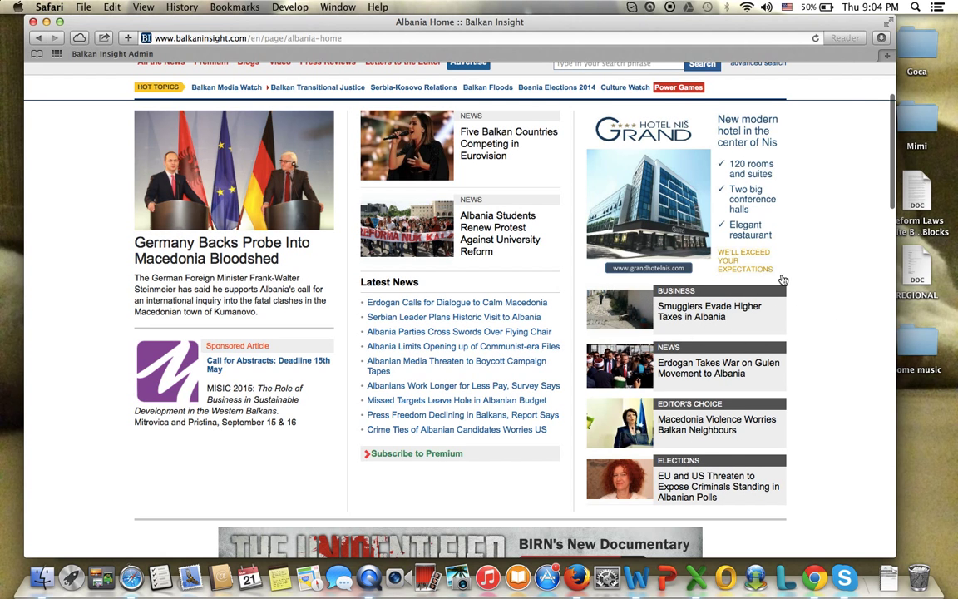
scroll(690, 465, up, 4)
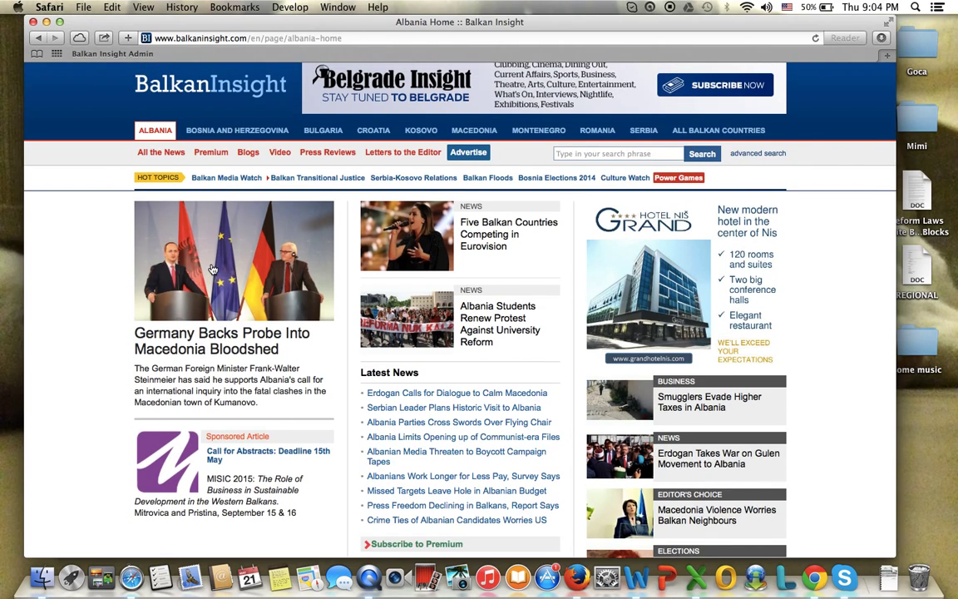
key(ctrl+Up)
click(680, 235)
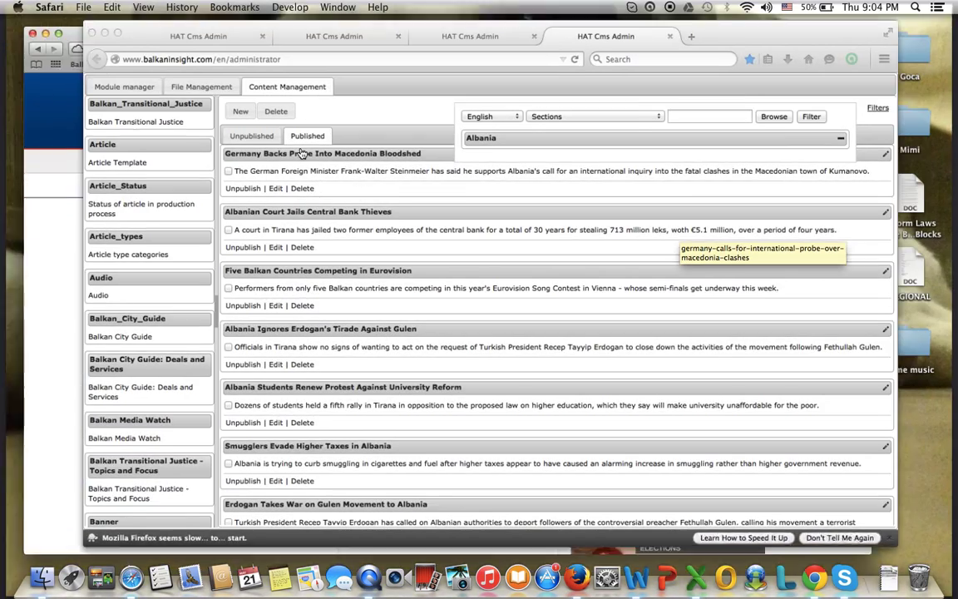
click(192, 32)
click(33, 204)
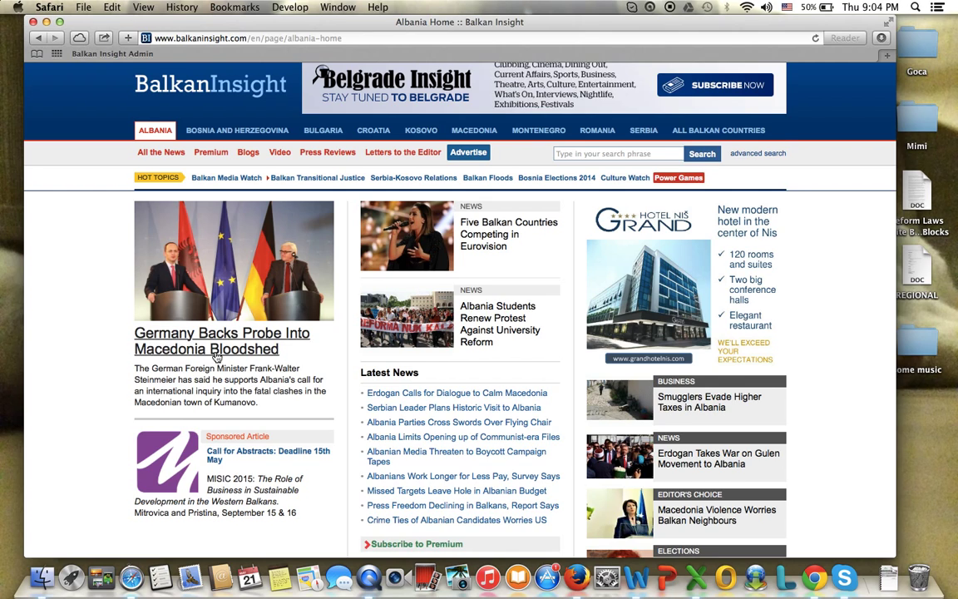
Switch to Firefox, reload the CMS administrator page and list the published items of the Article module
key(ctrl+Up)
click(609, 317)
click(873, 105)
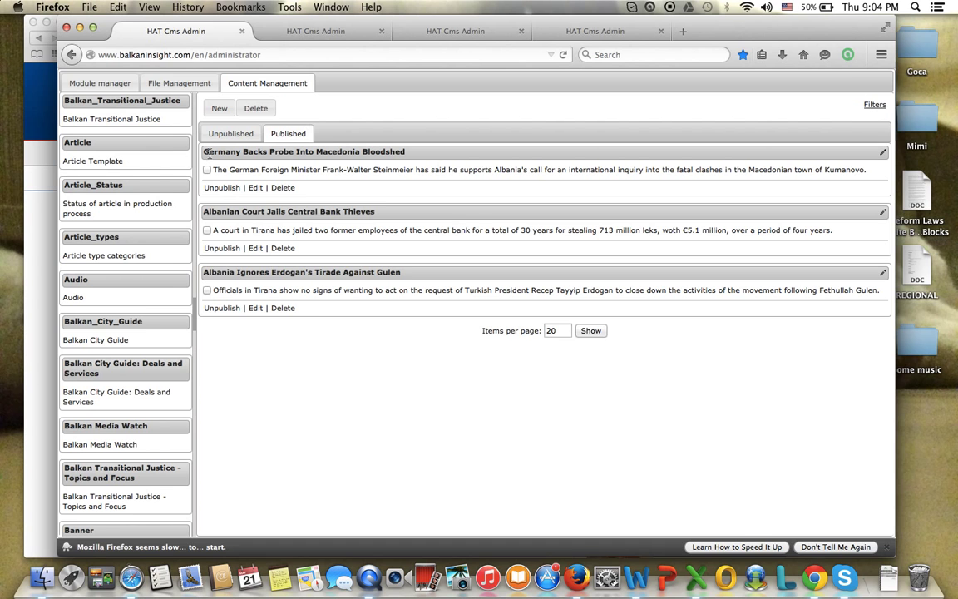
click(325, 55)
key(Return)
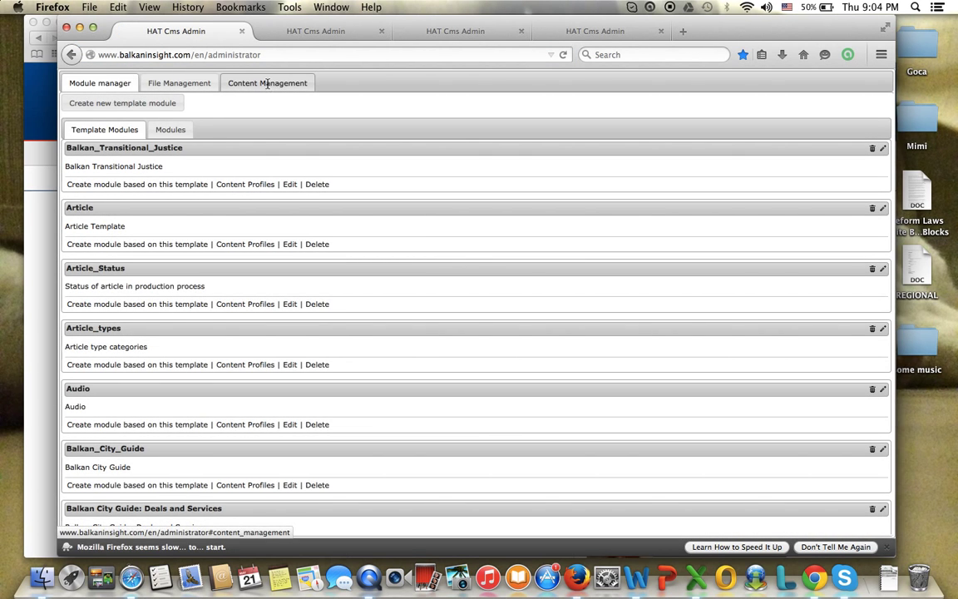
click(243, 83)
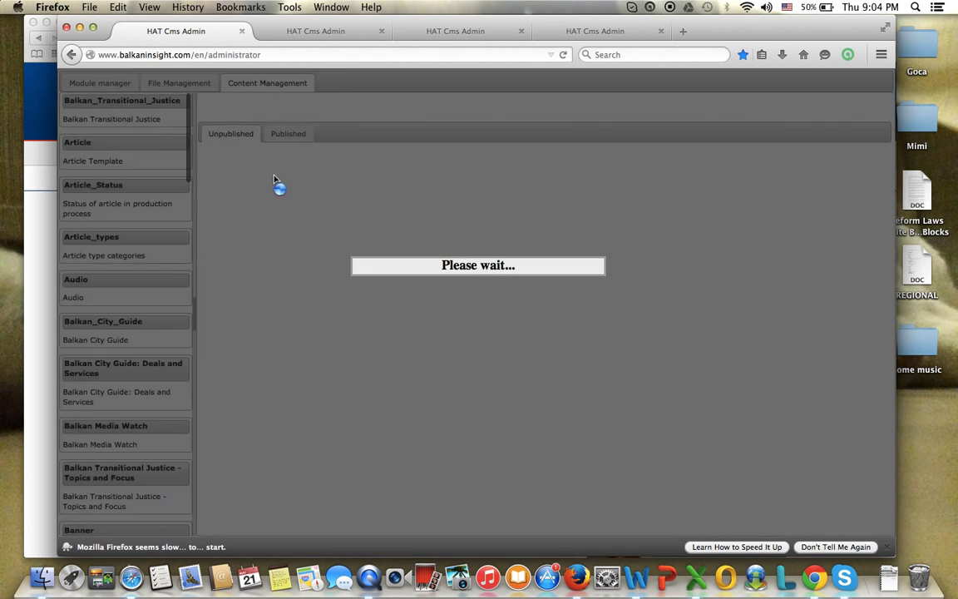
click(288, 133)
click(117, 140)
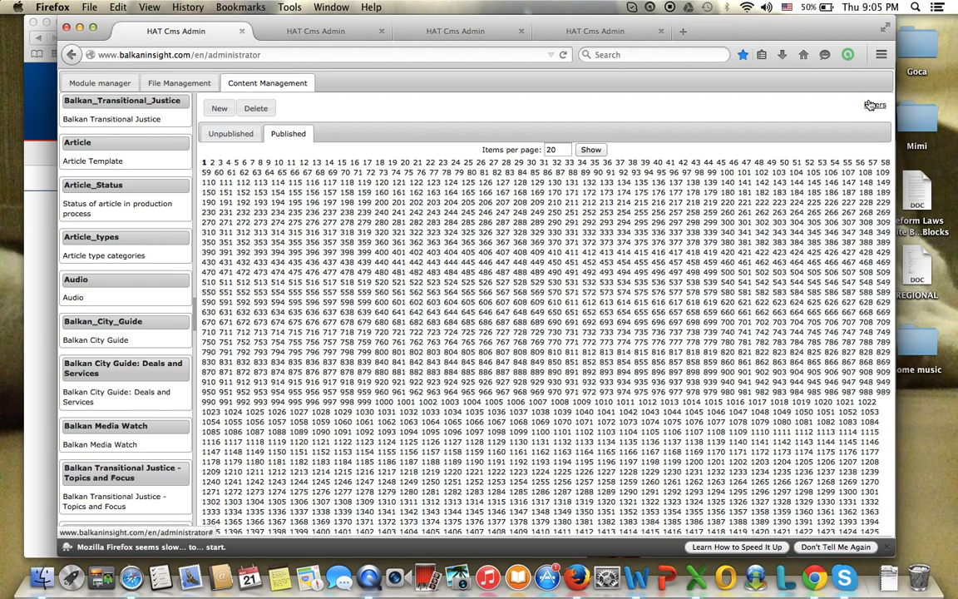
Filter the published articles by the Page_Positions association "Albania Home: Top Story"
click(870, 105)
click(583, 113)
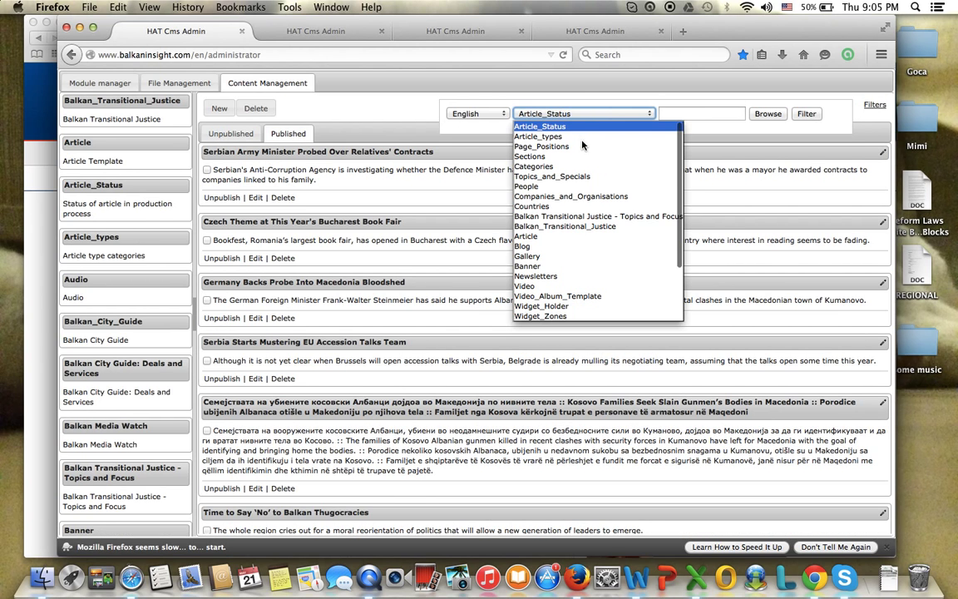
click(585, 147)
click(706, 116)
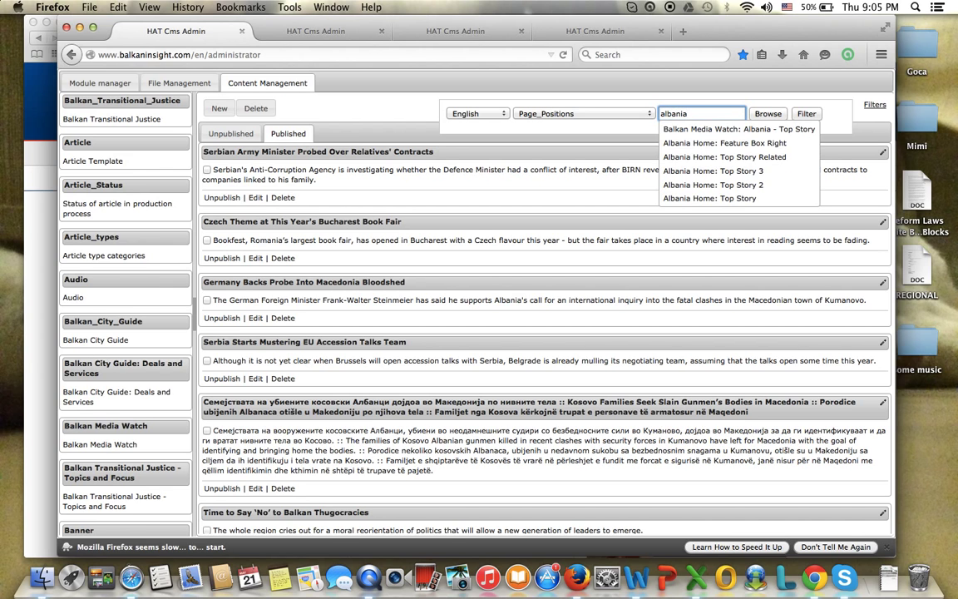
click(753, 194)
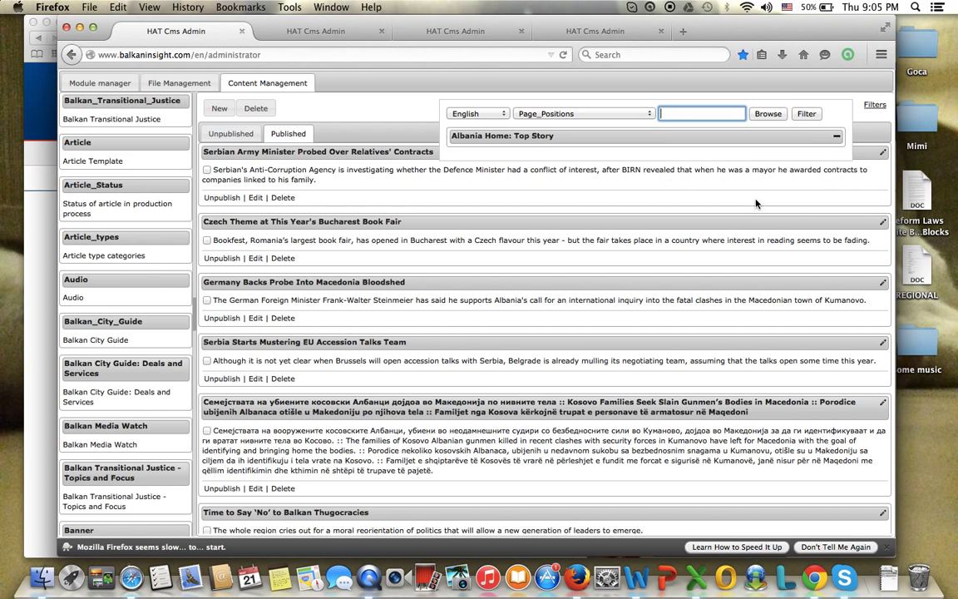
click(815, 117)
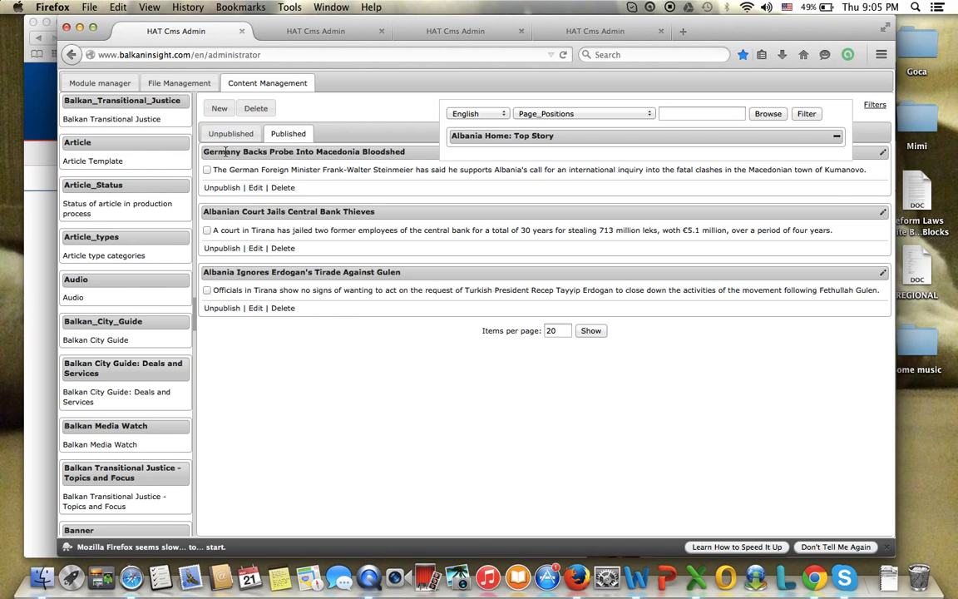
Compare the articles holding the Albania Home: Top Story position with the published articles filtered by the Albania section
drag(280, 211, 414, 228)
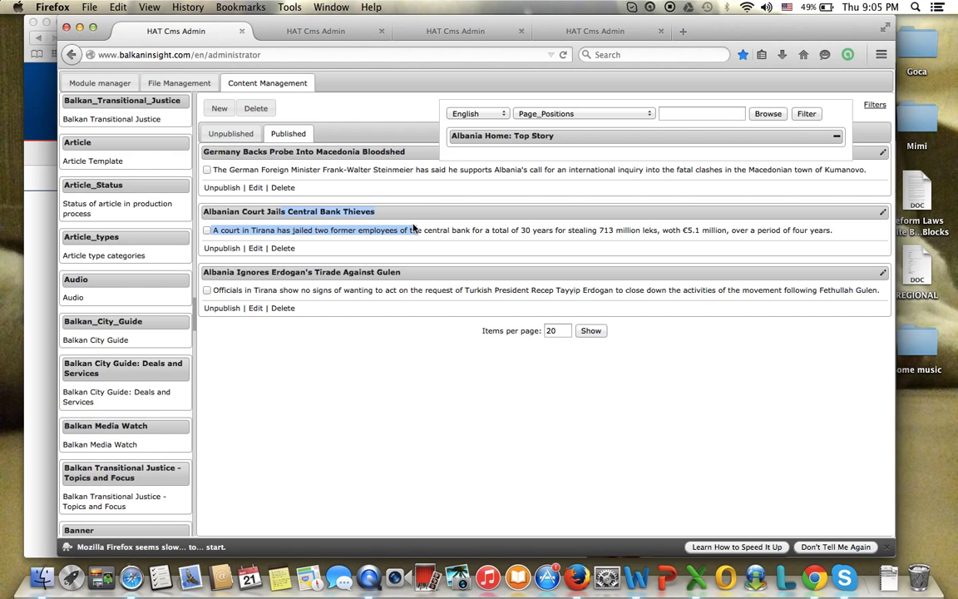
drag(203, 272, 504, 276)
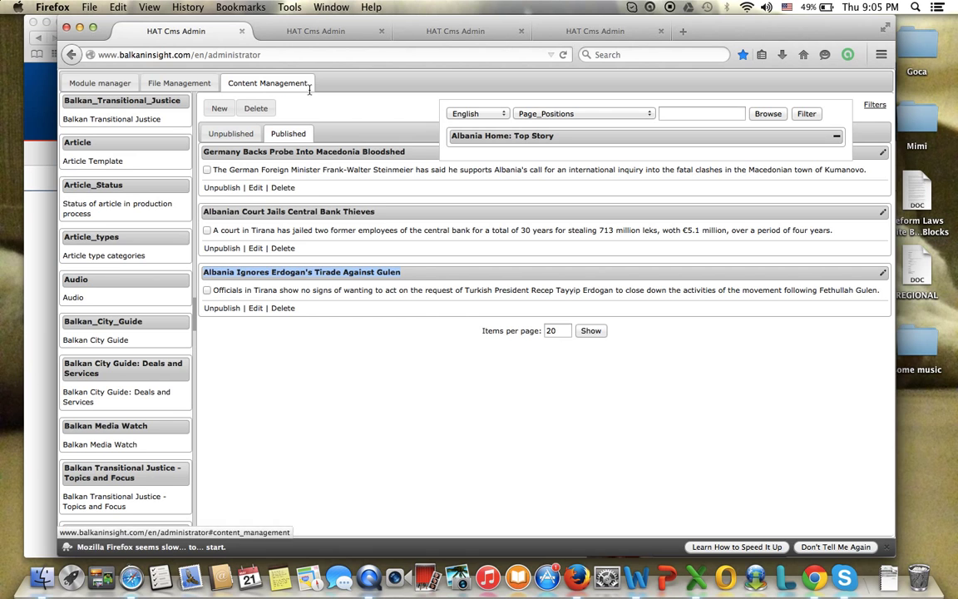
click(647, 30)
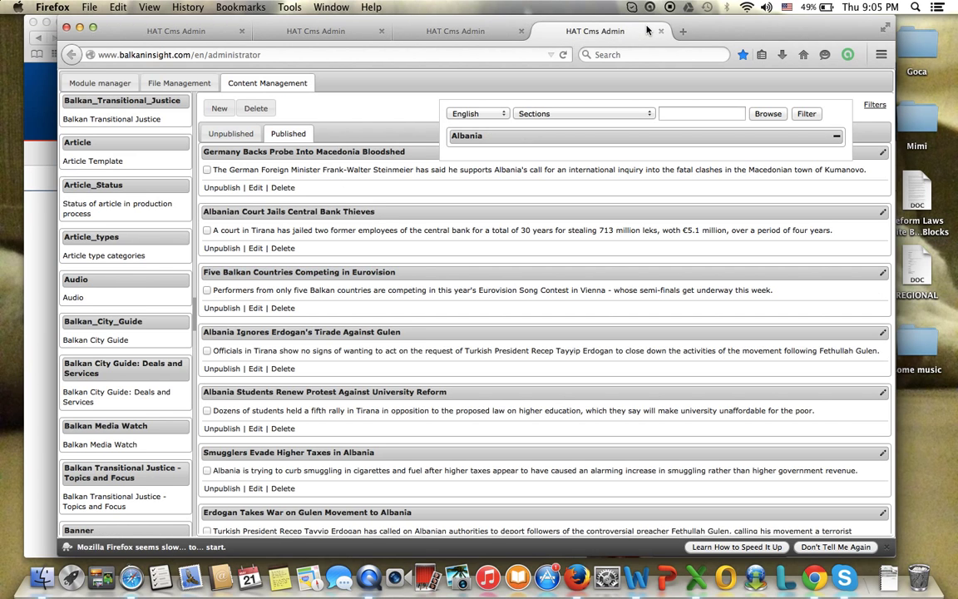
click(618, 117)
click(622, 159)
click(703, 113)
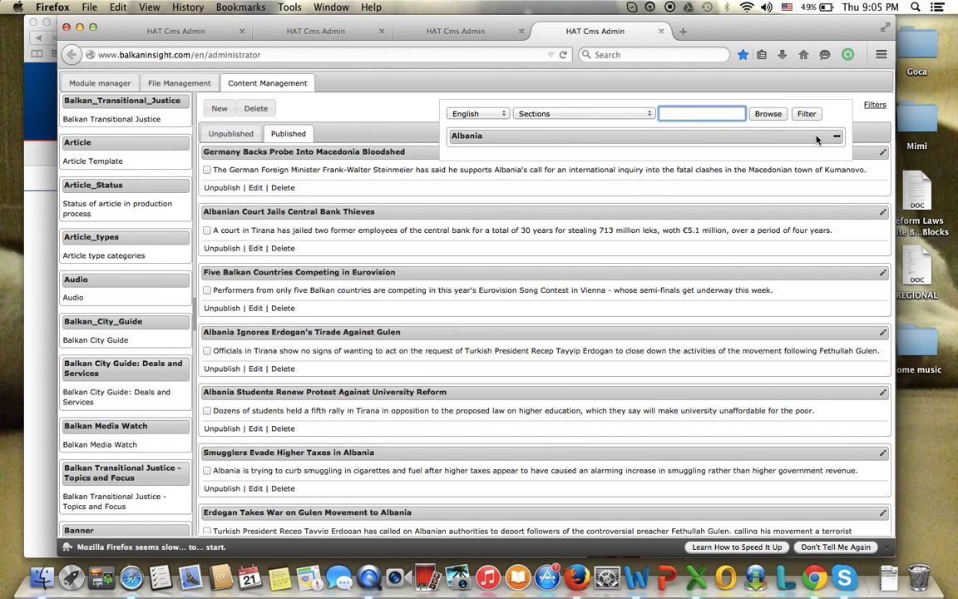
key(Return)
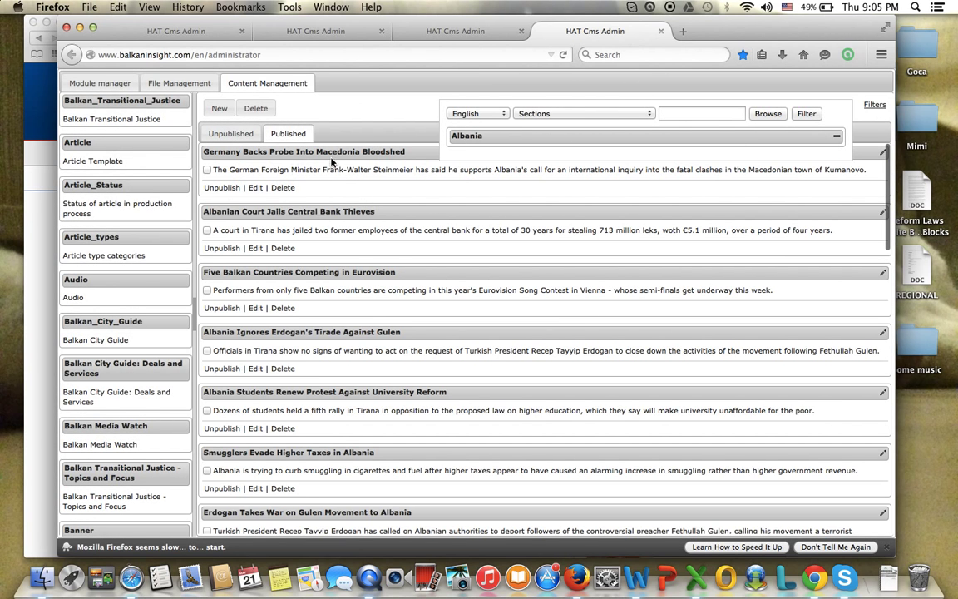
scroll(335, 161, down, 3)
scroll(335, 161, up, 3)
scroll(343, 330, down, 3)
scroll(342, 330, up, 3)
click(154, 34)
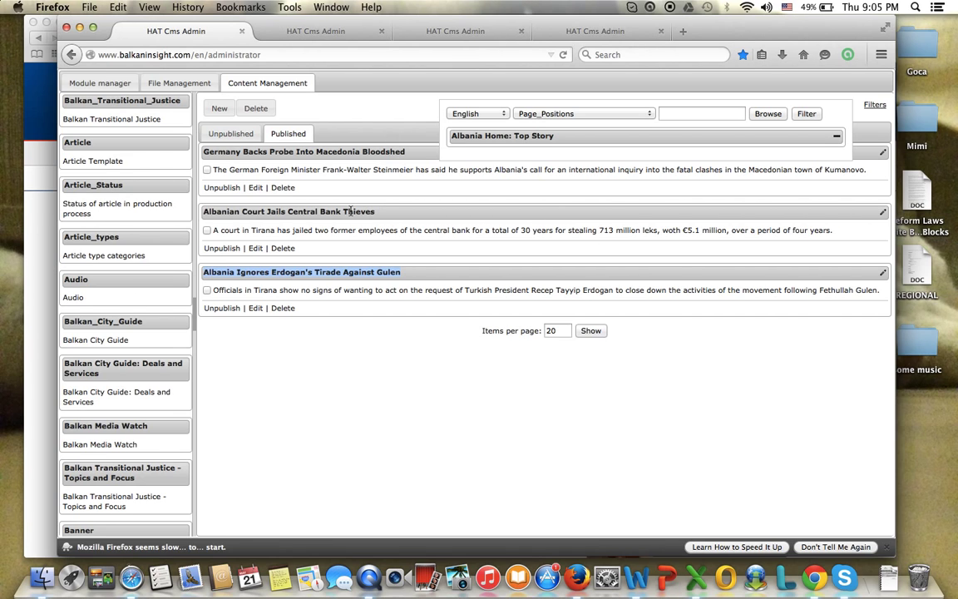
drag(207, 153, 423, 150)
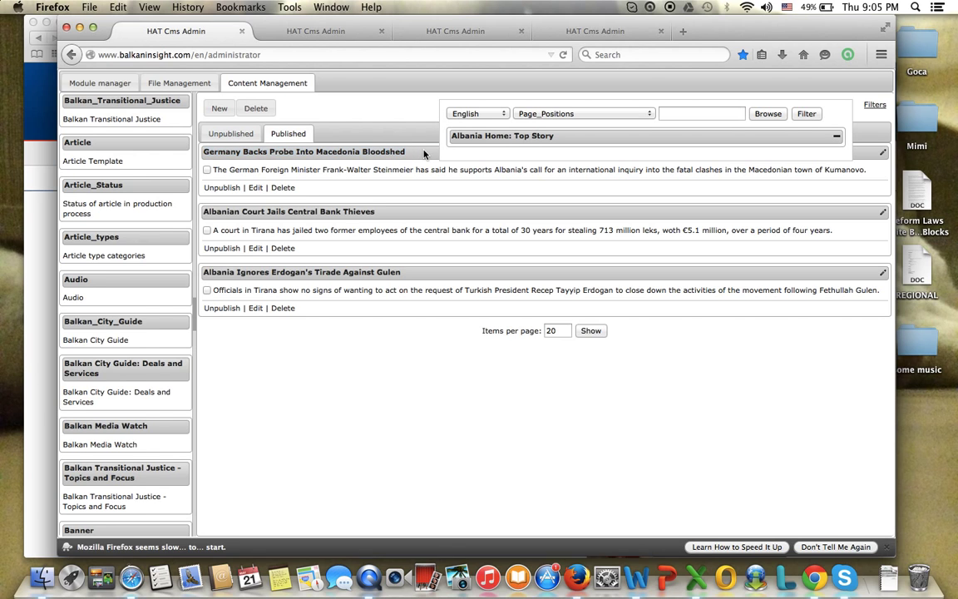
Open "Albanian Court Jails Central Bank Thieves" for editing and add the page position "Albania Home: Top Story 2"
click(255, 248)
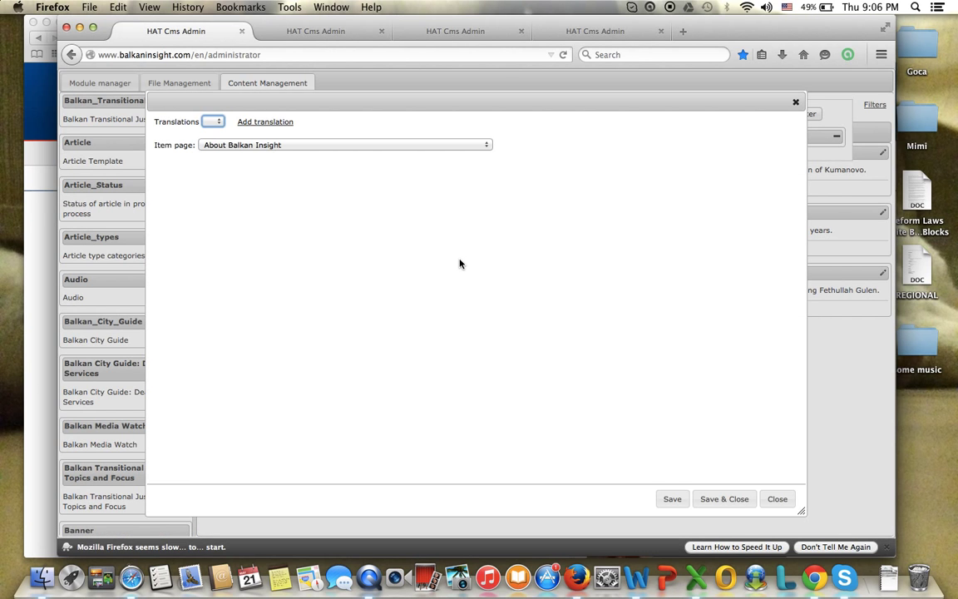
click(669, 196)
click(661, 229)
click(675, 216)
text(al)
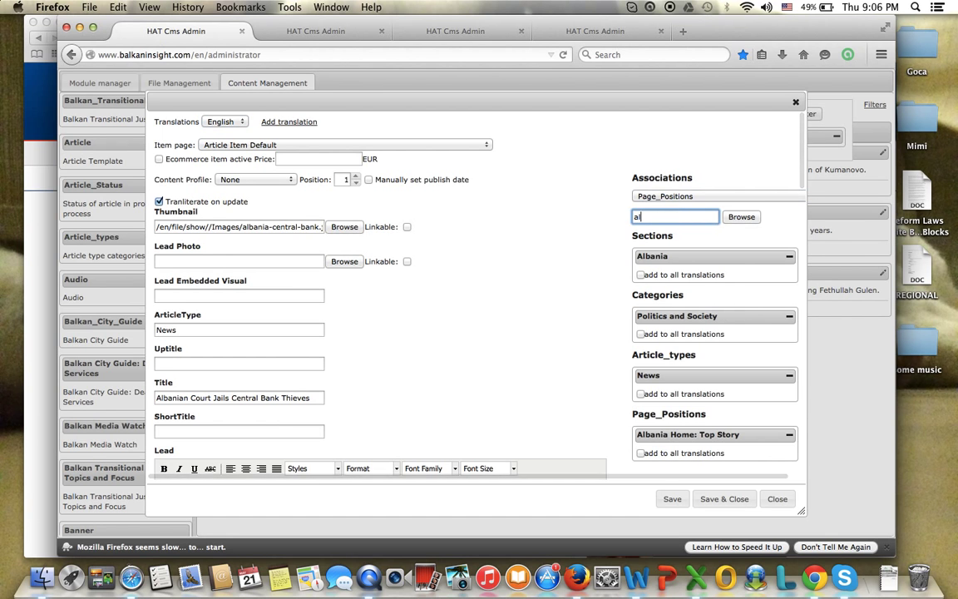
text(bania)
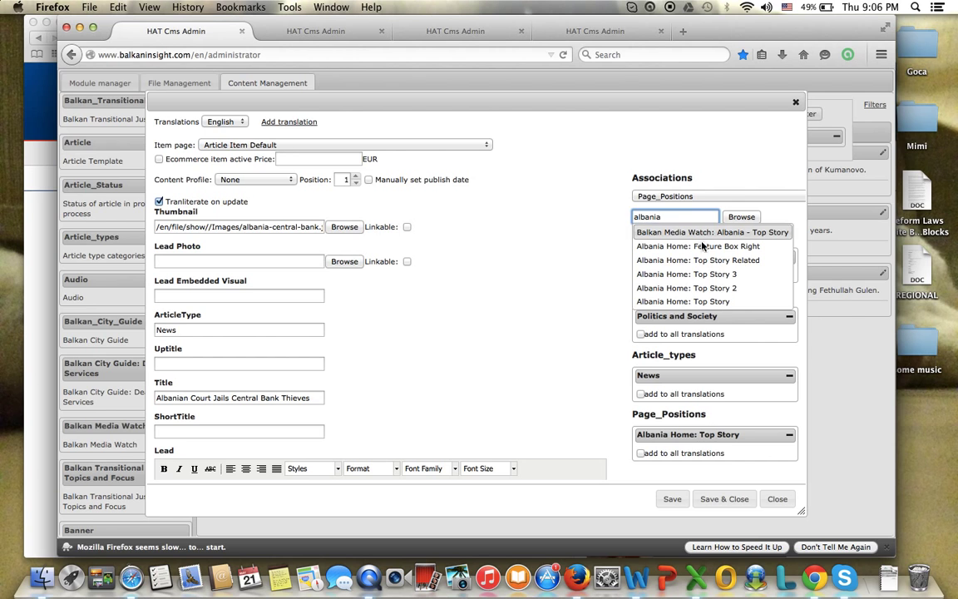
click(727, 287)
Remove the "Albania Home: Top Story" position from the central bank article, then save and close it
scroll(745, 299, down, 3)
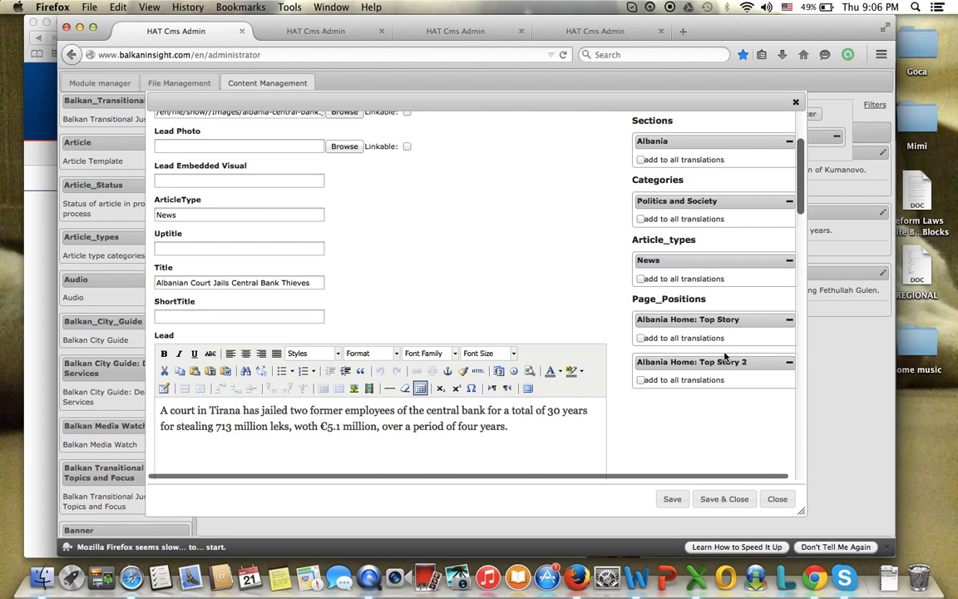
scroll(725, 356, up, 3)
scroll(656, 213, down, 3)
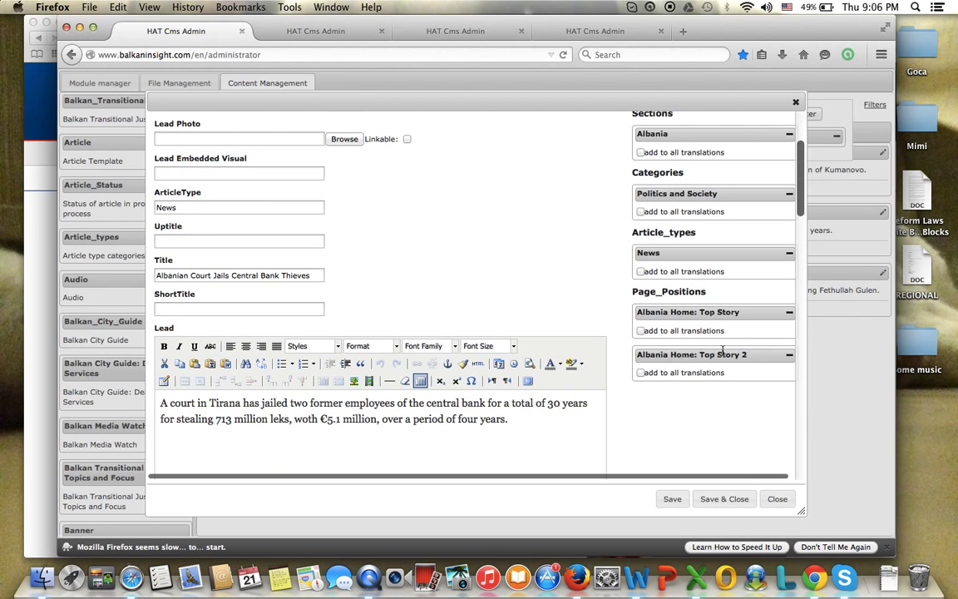
click(789, 314)
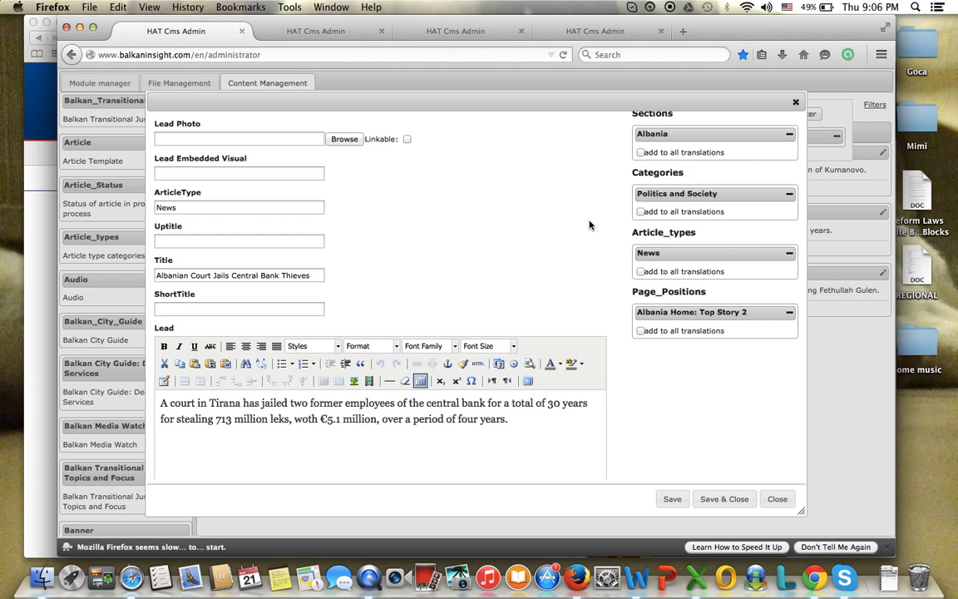
scroll(589, 225, up, 3)
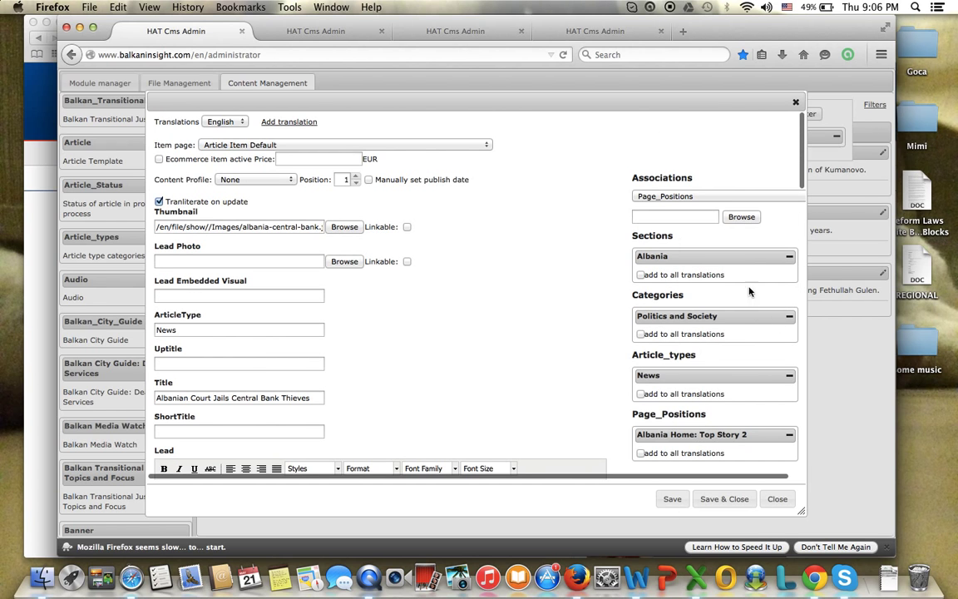
click(732, 499)
click(551, 335)
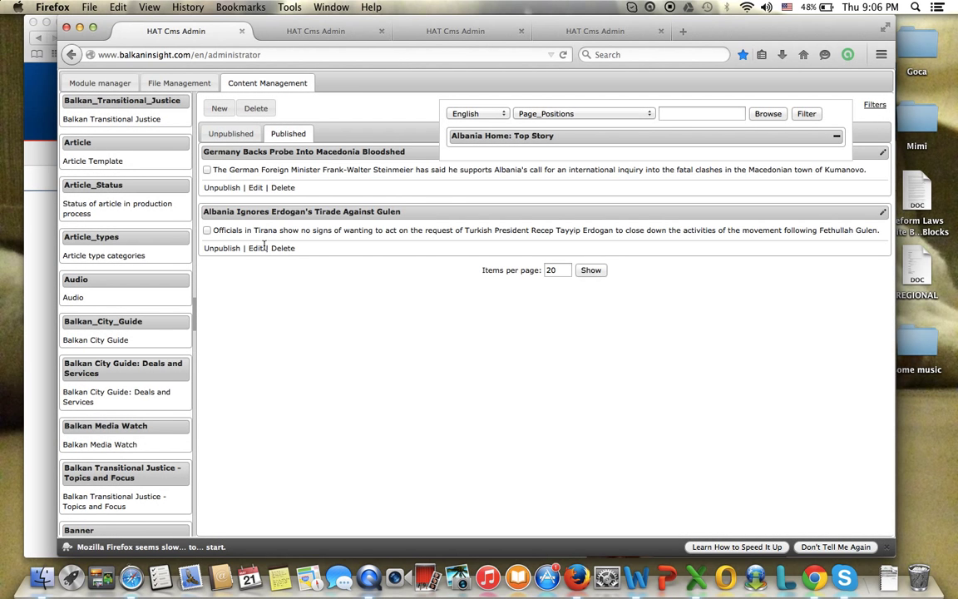
Open "Albania Ignores Erdogan's Tirade Against Gulen" for editing and check its place among the Albania section's published articles
click(256, 248)
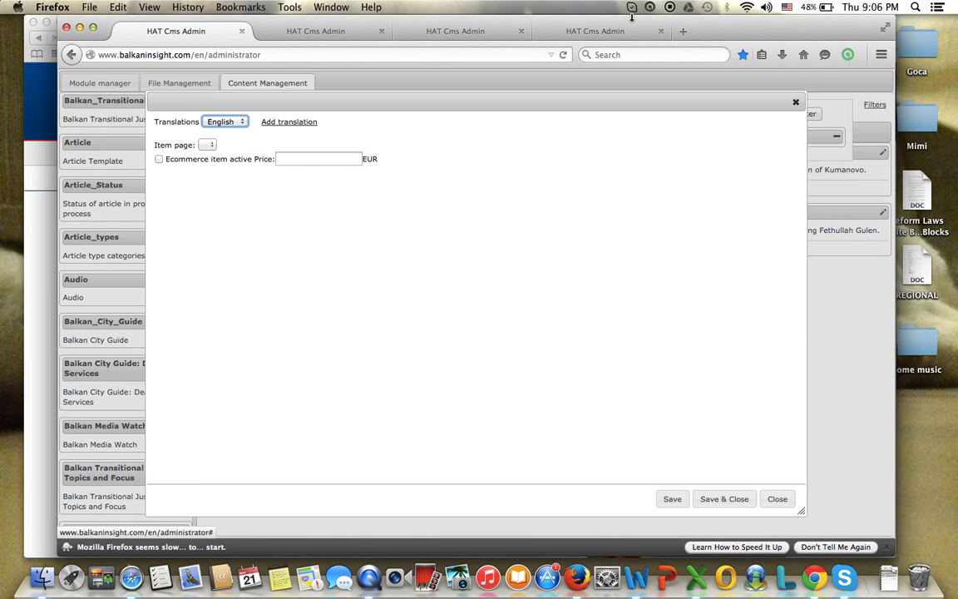
click(628, 30)
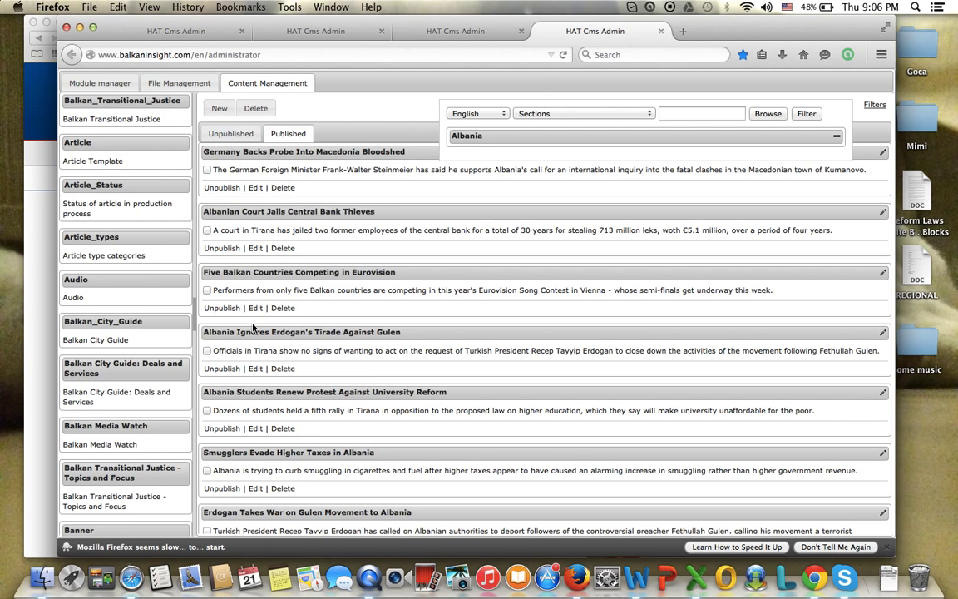
click(170, 31)
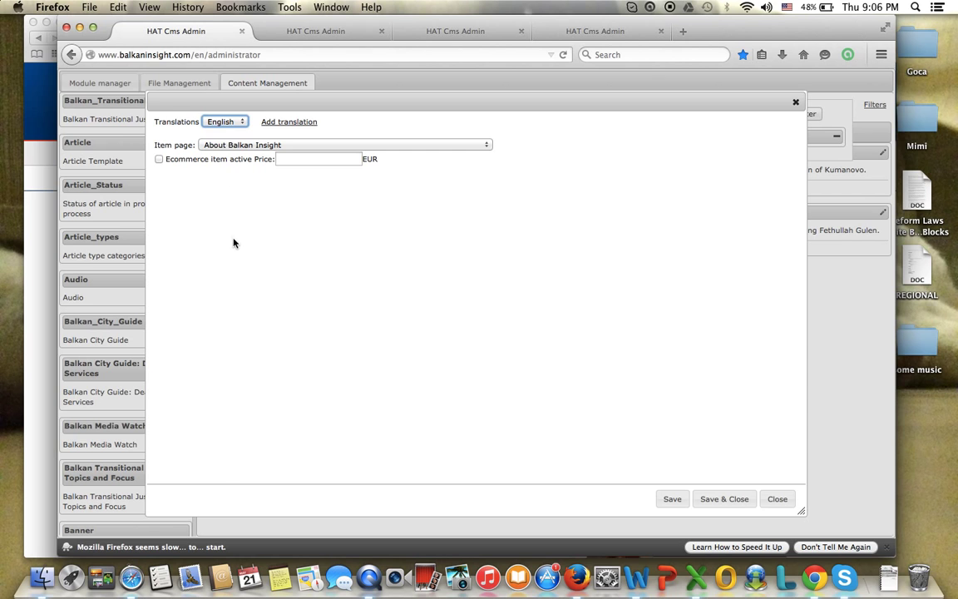
click(599, 31)
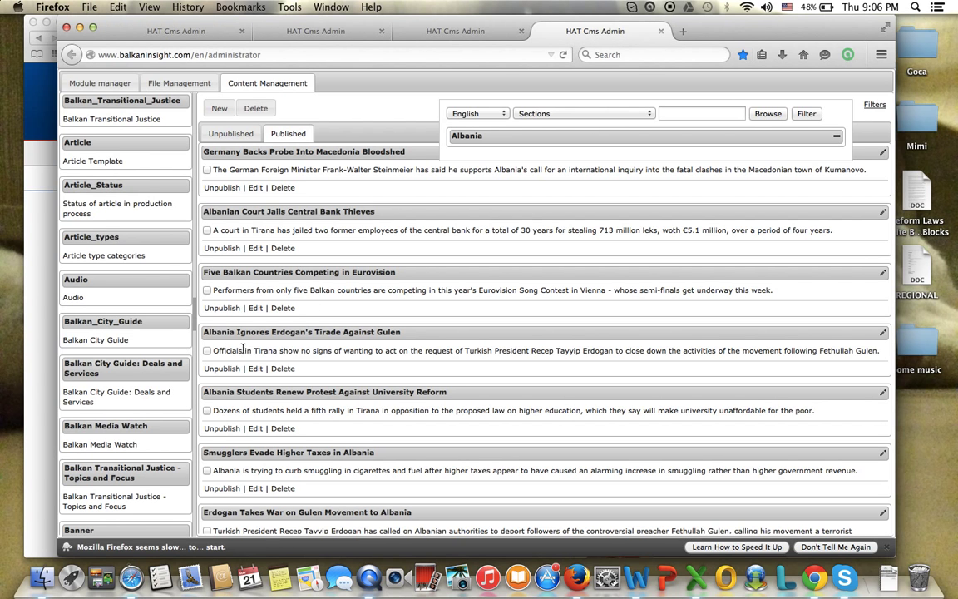
drag(204, 272, 400, 275)
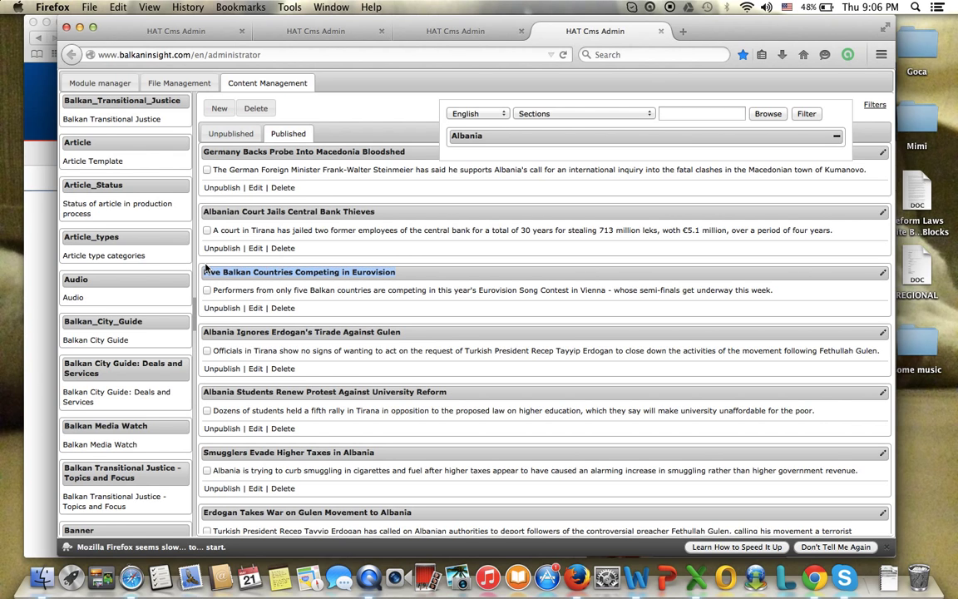
click(172, 29)
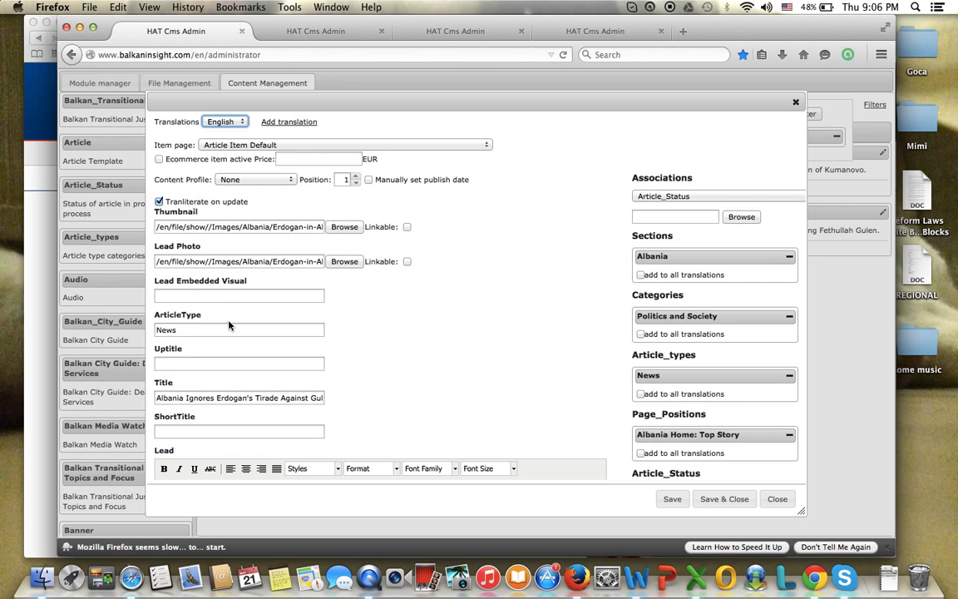
Replace the Erdogan article's page position "Albania Home: Top Story" with "Albania Home: Feature Box Right"
click(788, 434)
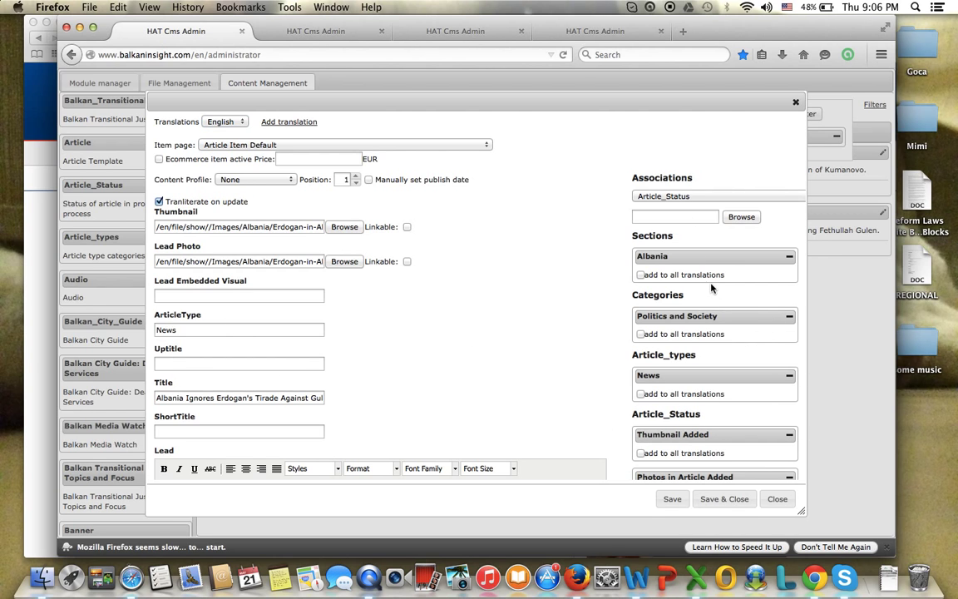
click(666, 199)
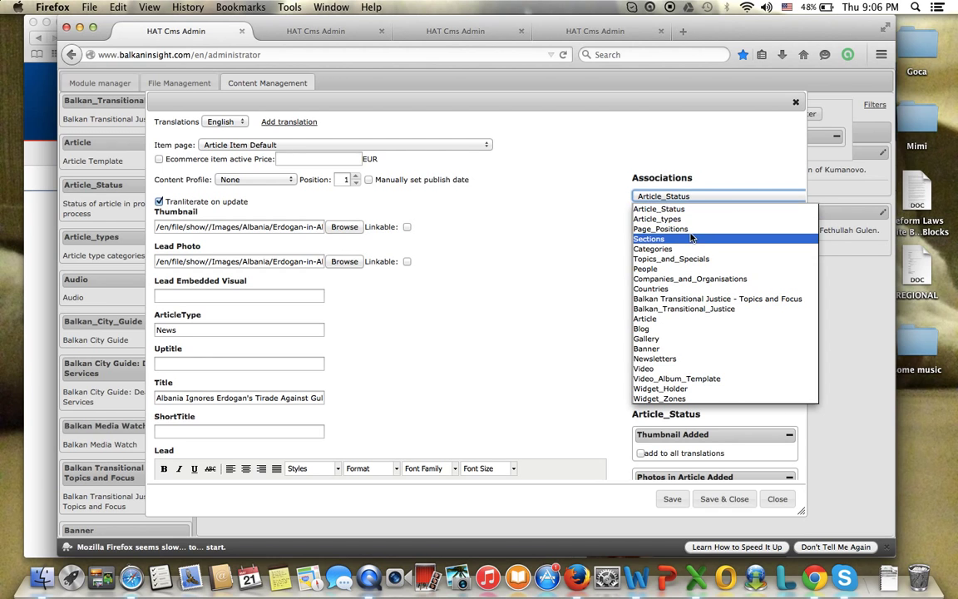
click(686, 231)
click(665, 215)
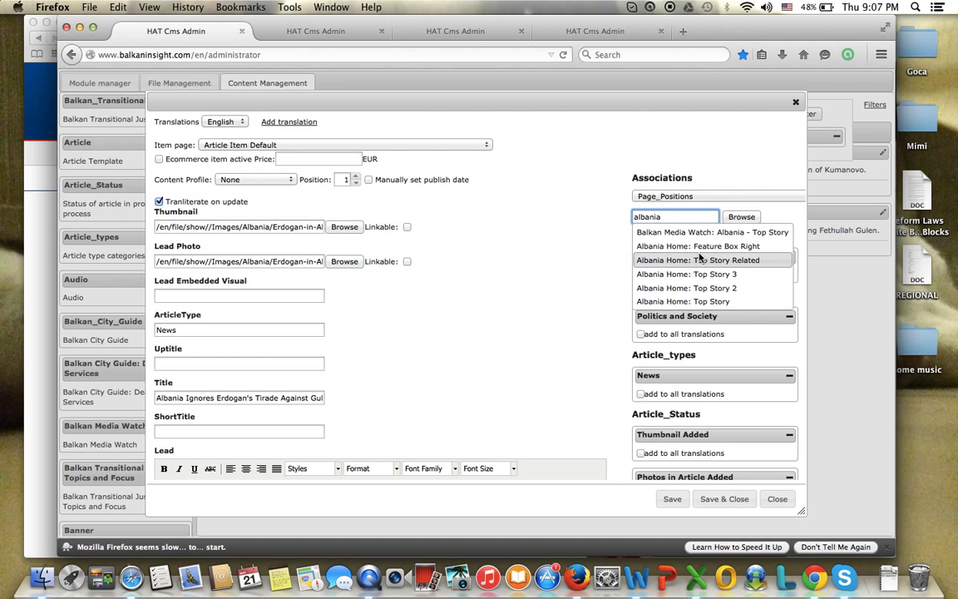
click(673, 241)
Switch to Safari and examine the labels above the feature box stories on the live Albania home page
key(ctrl+Up)
click(453, 256)
scroll(580, 349, down, 2)
scroll(580, 348, down, 1)
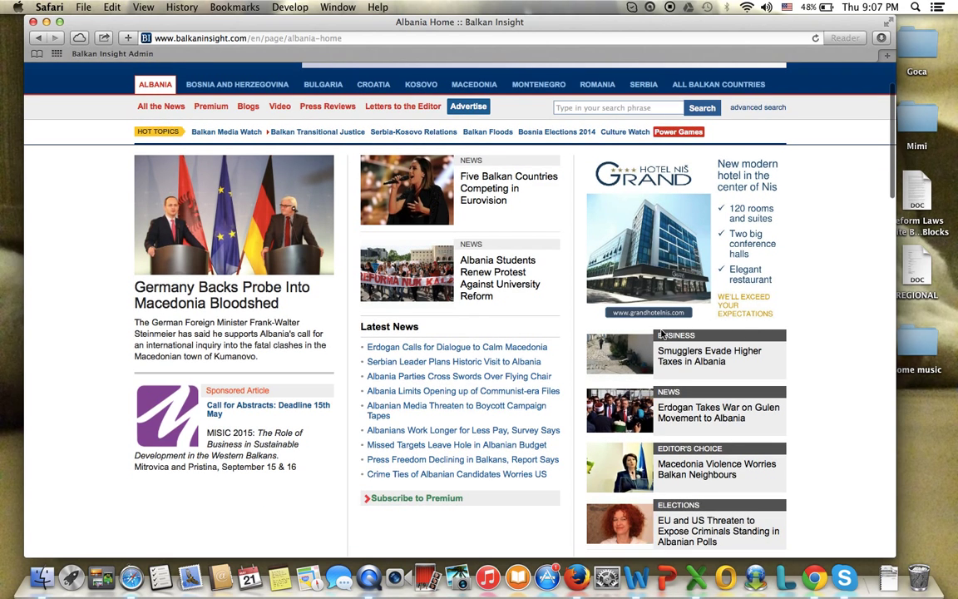
click(655, 333)
click(656, 335)
drag(655, 336, 716, 336)
scroll(715, 344, down, 2)
double_click(720, 347)
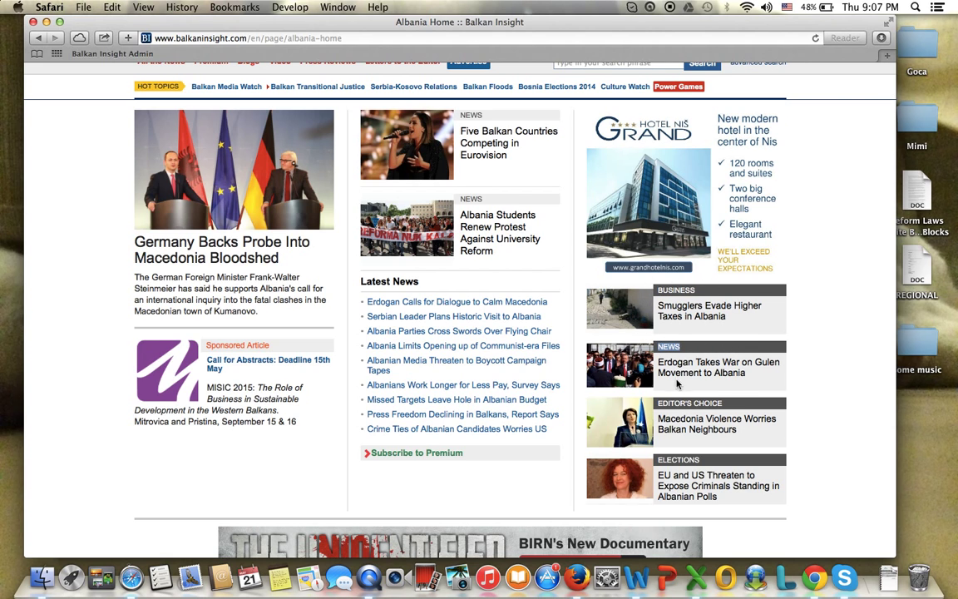
Set the Erdogan article's Uptitle to "News" in Firefox, checking it against the live page's feature box labels in Safari, and save and close the article
key(ctrl+Up)
click(644, 280)
click(175, 364)
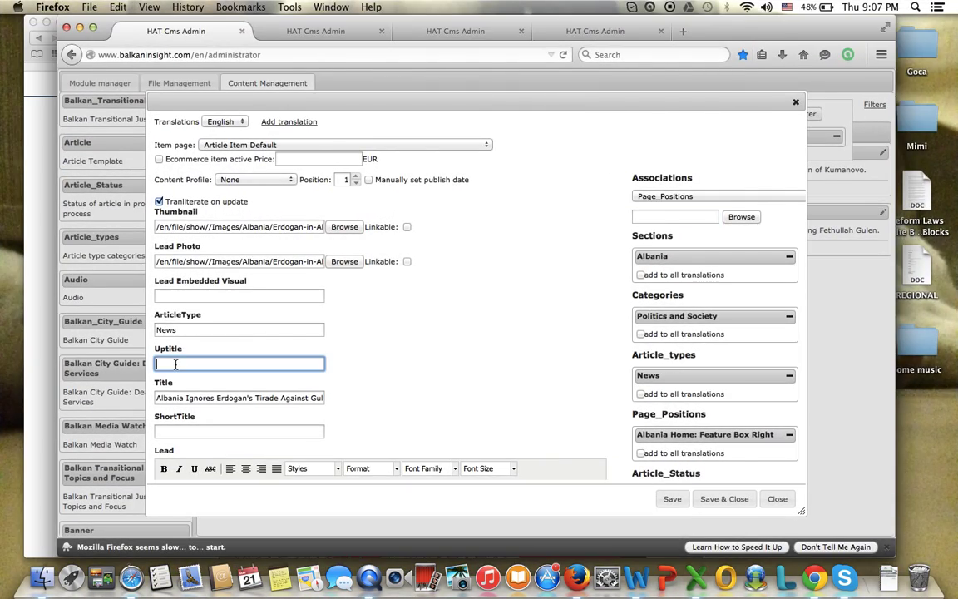
key(ctrl+Up)
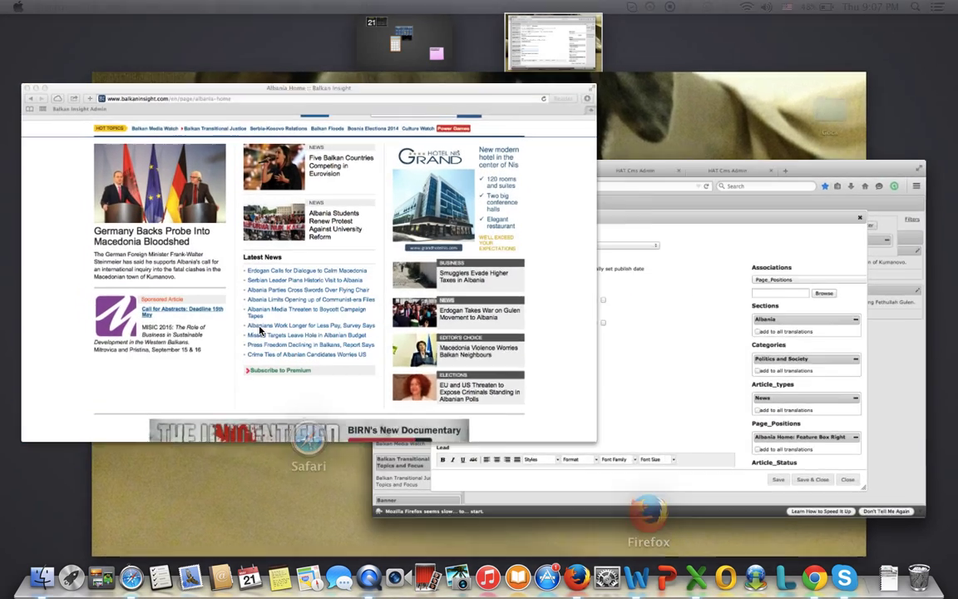
click(259, 330)
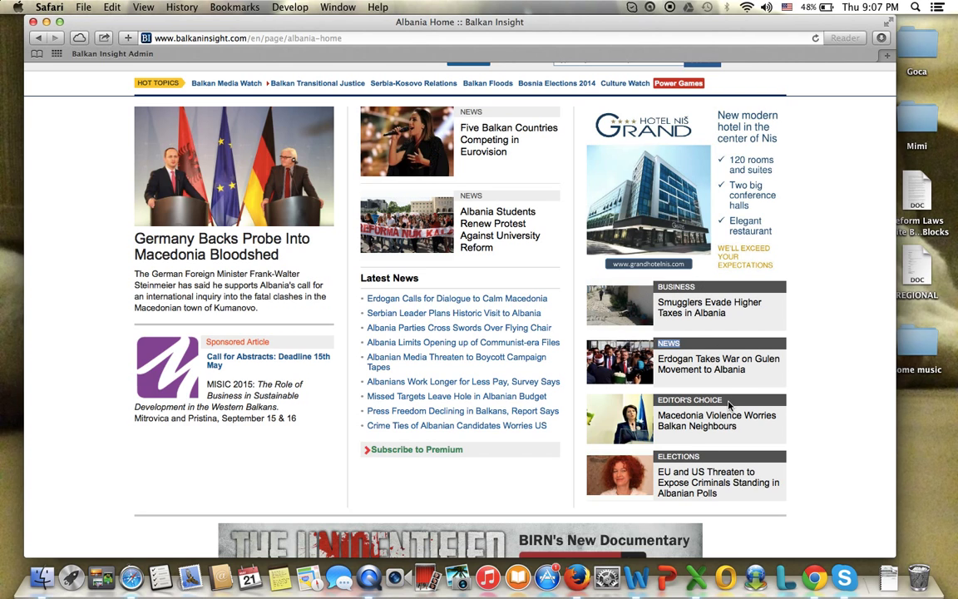
double_click(735, 287)
click(735, 287)
triple_click(674, 343)
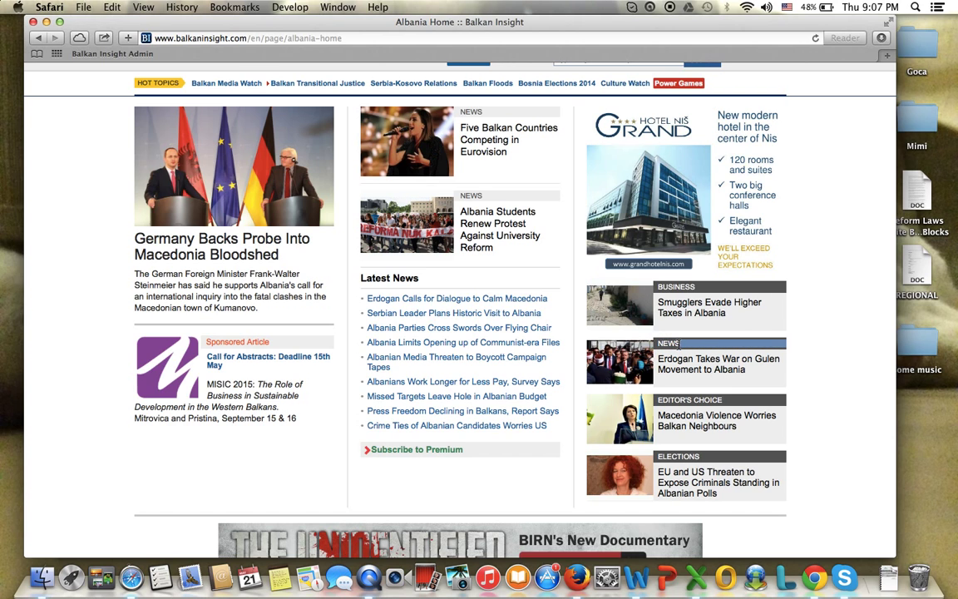
key(ctrl+Up)
click(712, 293)
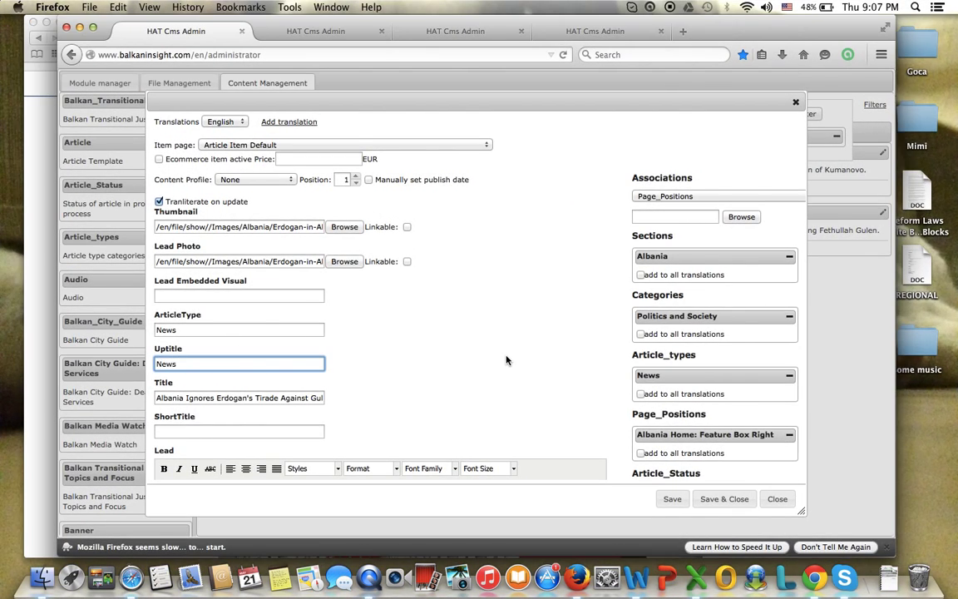
scroll(720, 445, down, 5)
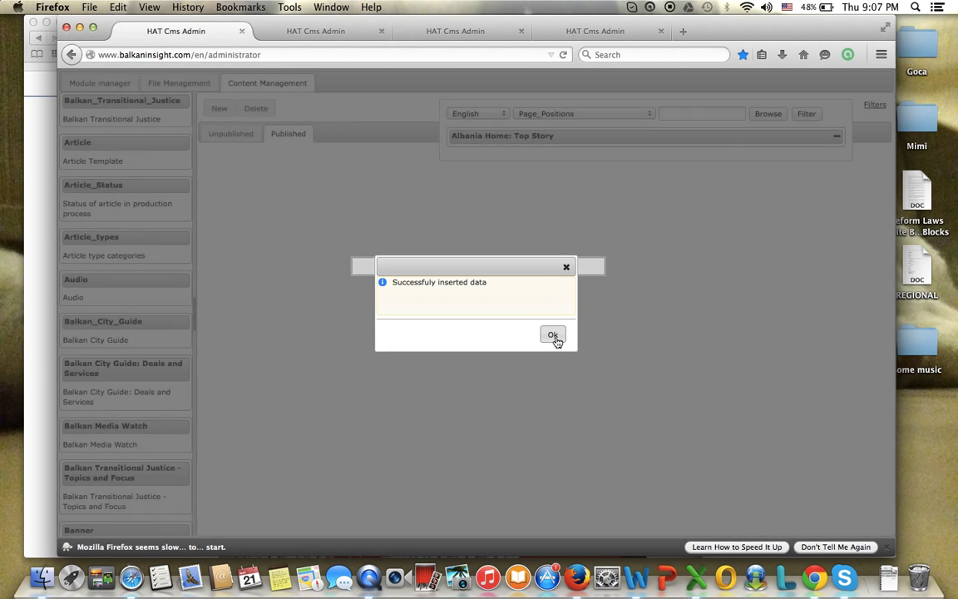
click(553, 335)
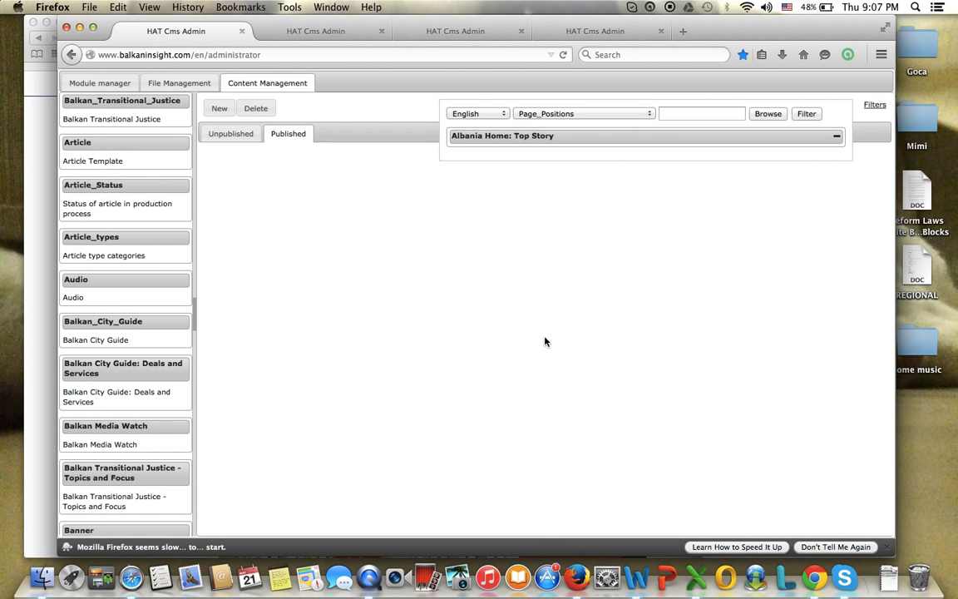
Refresh the published articles filtered by "Albania Home: Top Story 2" and open "Five Balkan Countries Competing in Eurovision" for editing
click(317, 31)
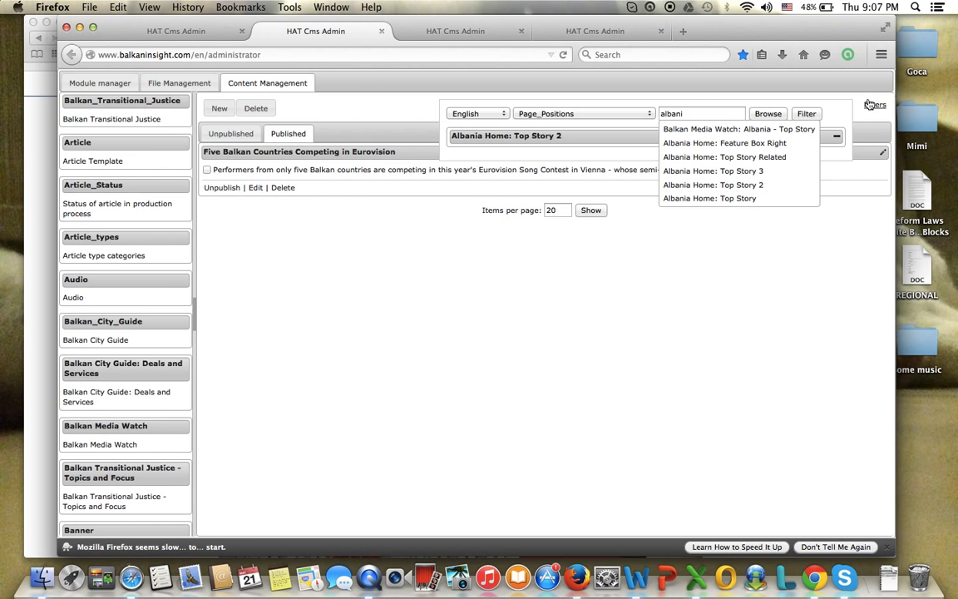
click(800, 185)
click(807, 114)
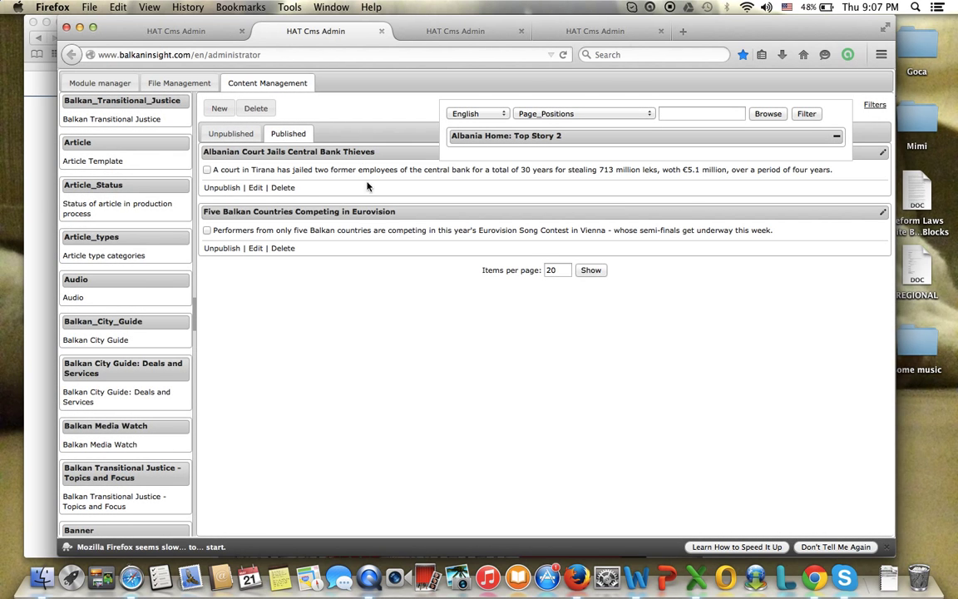
click(255, 248)
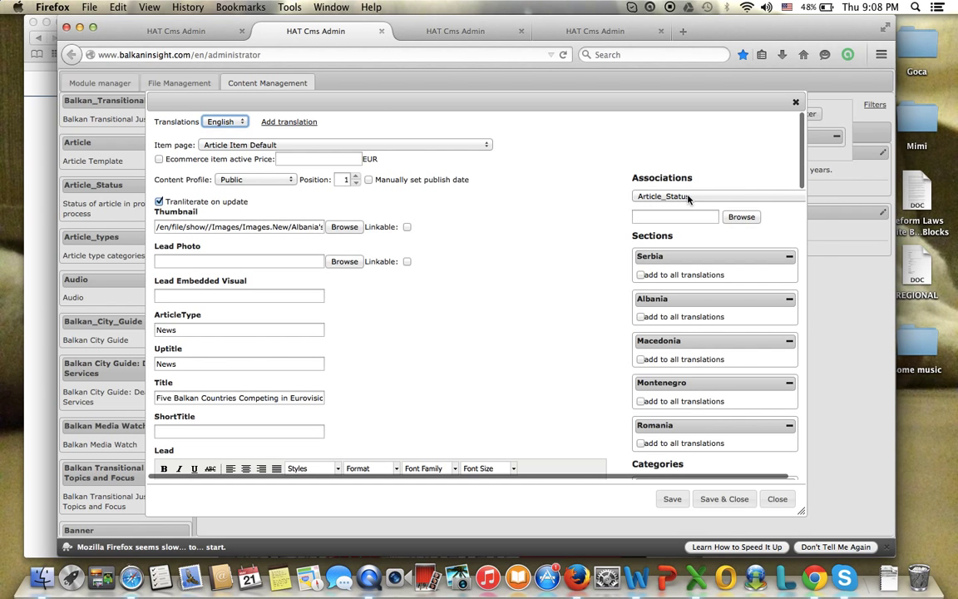
Add the page position "Albania Home: Top Story 3" to the Eurovision article
click(649, 198)
click(686, 219)
text(alba)
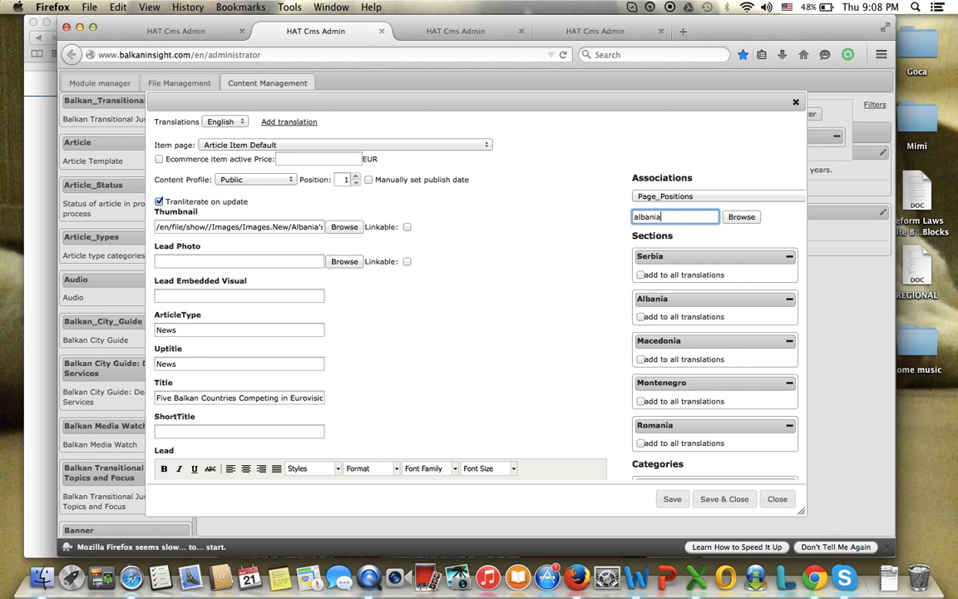
text(nia)
click(738, 274)
Remove the "Albania Home: Top Story 2" position from the Eurovision article, and save and close it
scroll(738, 277, down, 5)
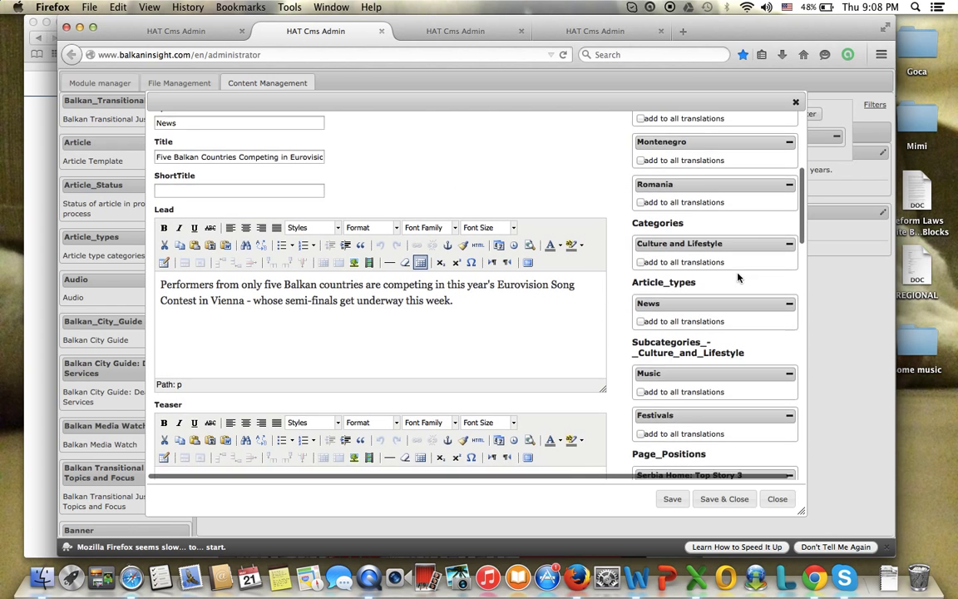
scroll(738, 278, down, 6)
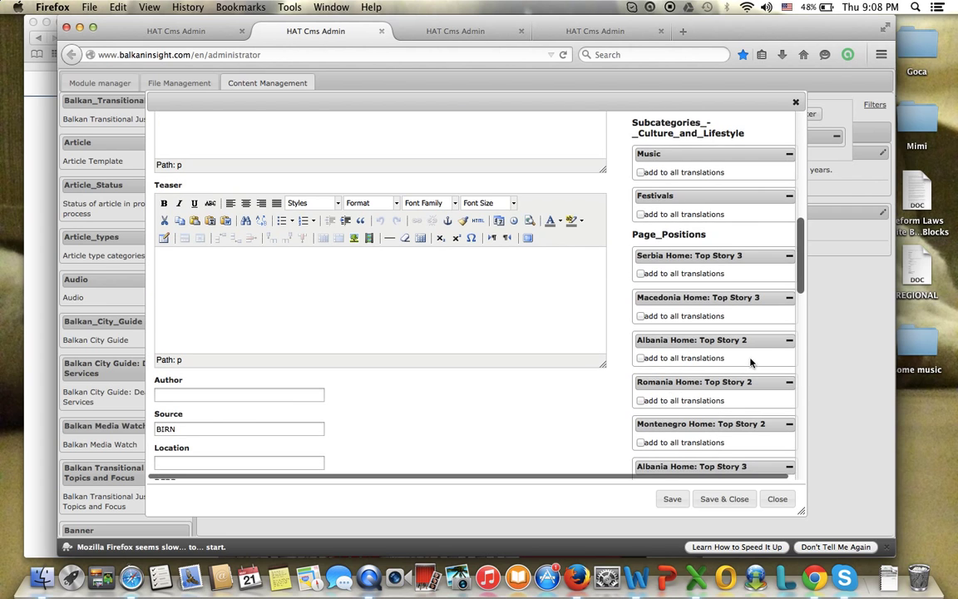
click(789, 339)
click(736, 501)
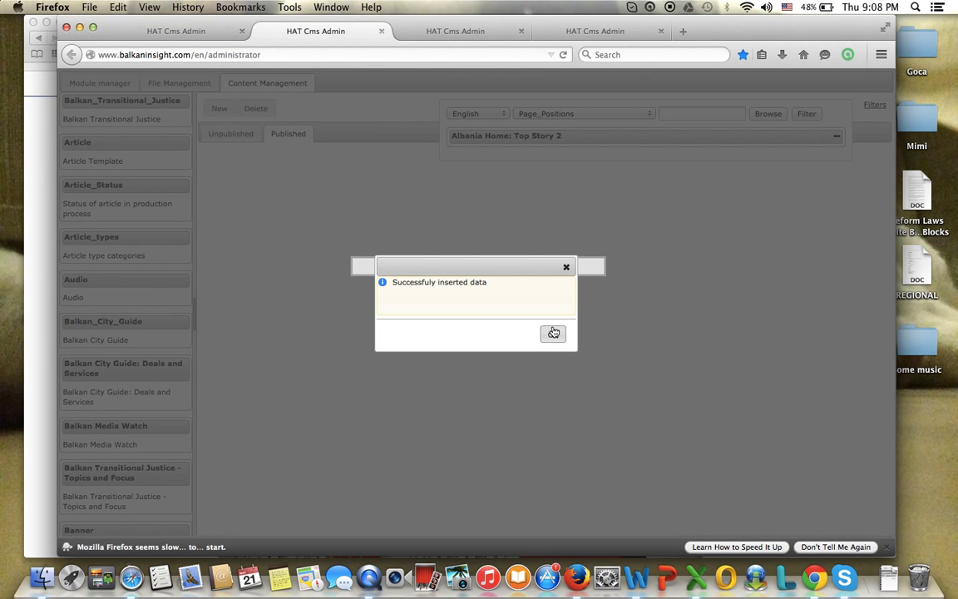
click(553, 336)
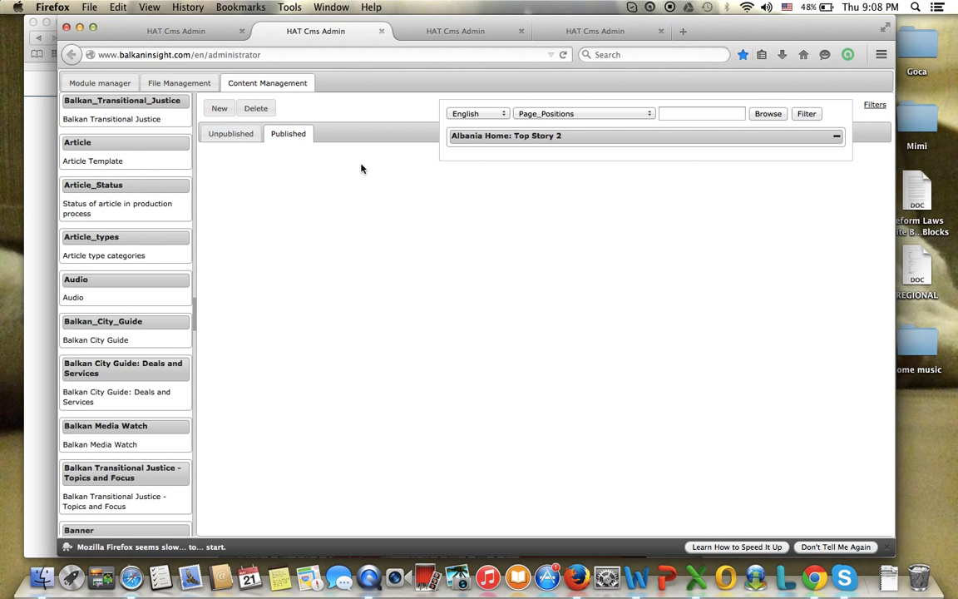
Refresh the Top Story 3 list, open "Albania Students Renew Protest Against University Reform" for editing, and check its placement on the live page in Safari
click(466, 32)
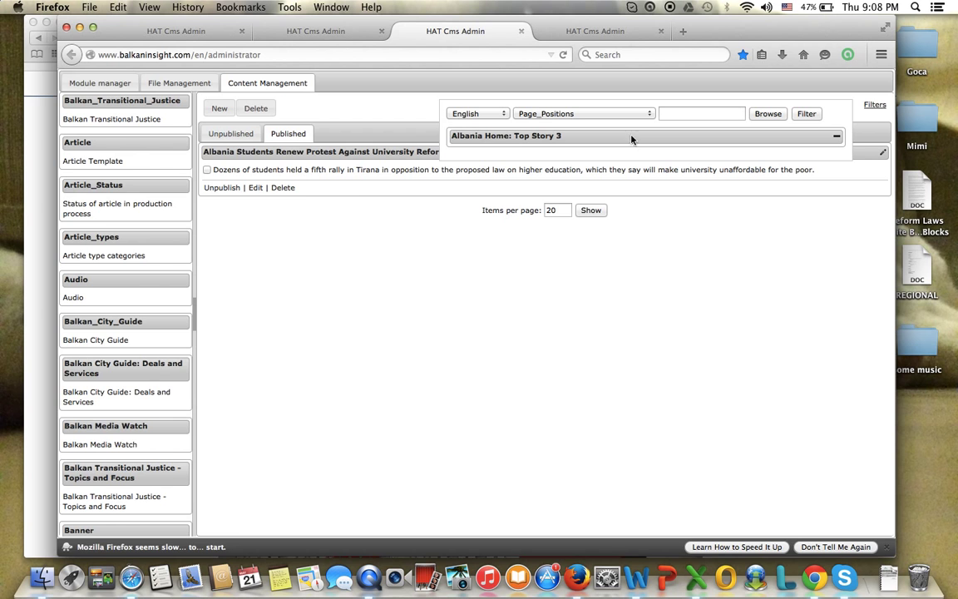
click(809, 114)
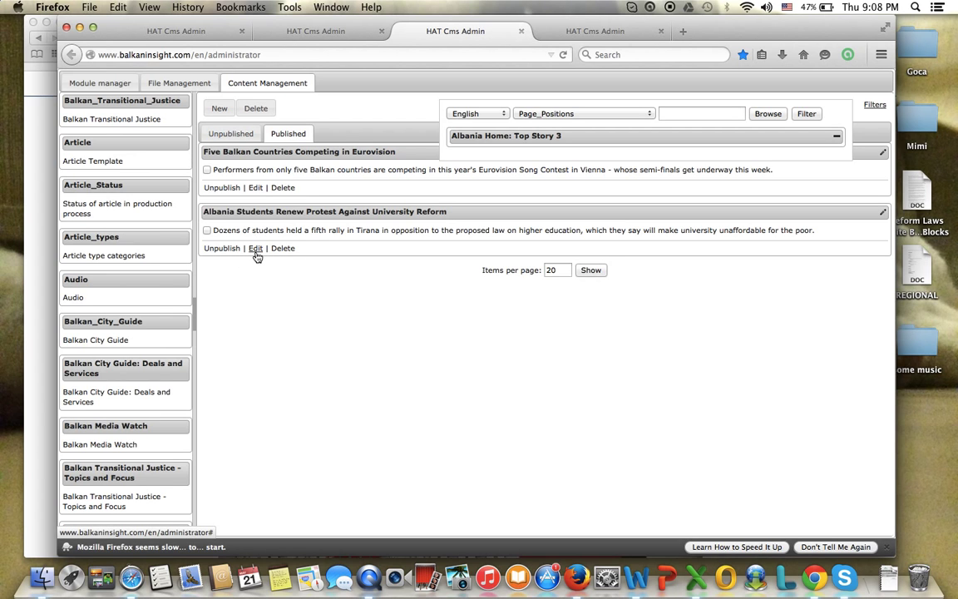
click(256, 249)
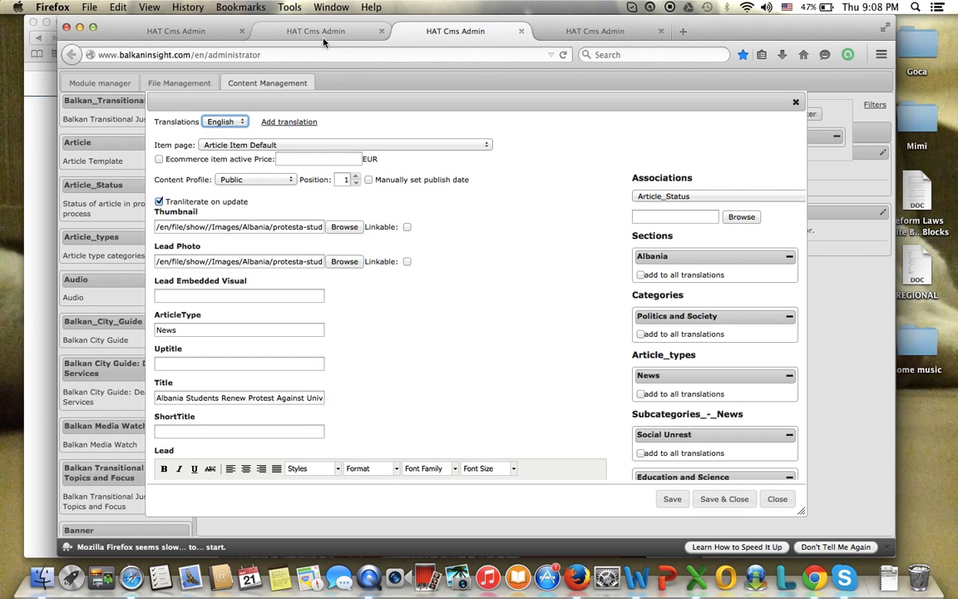
click(323, 36)
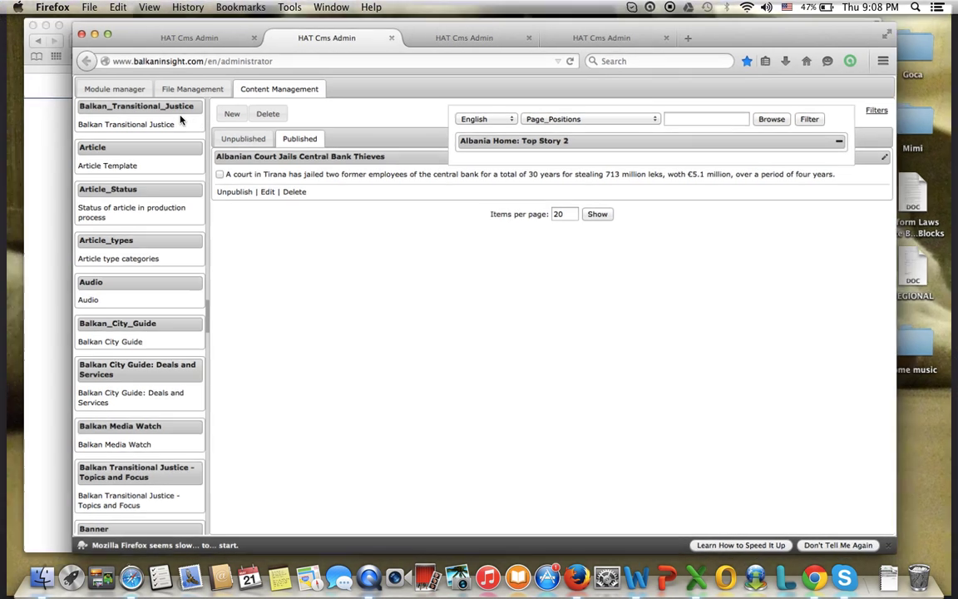
key(ctrl+Up)
click(470, 241)
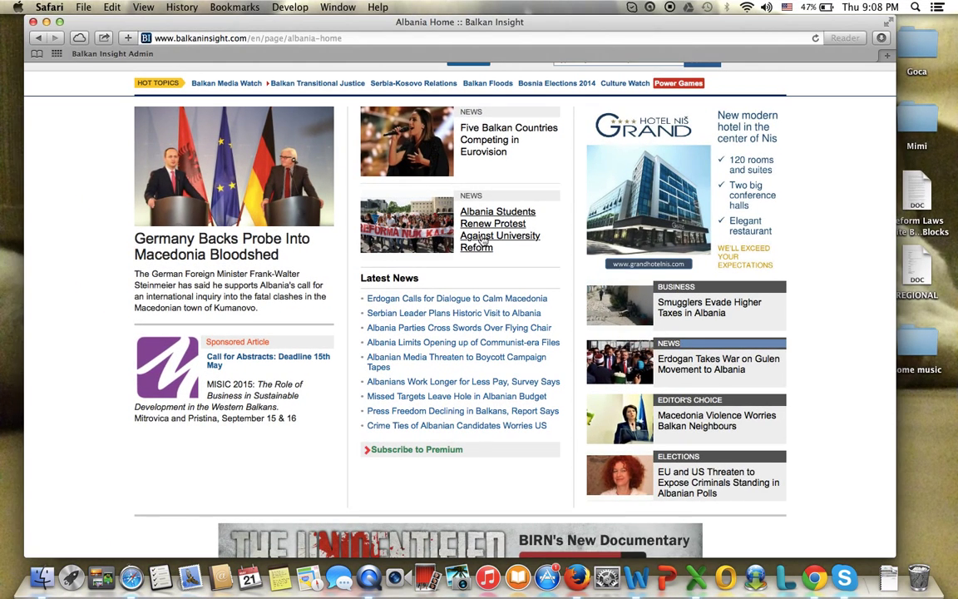
key(ctrl+Up)
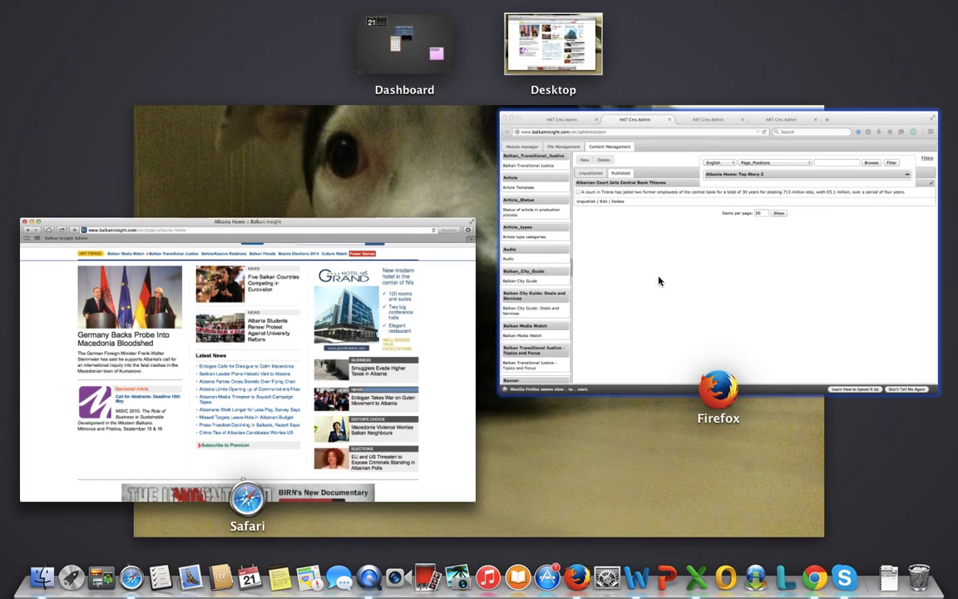
click(651, 282)
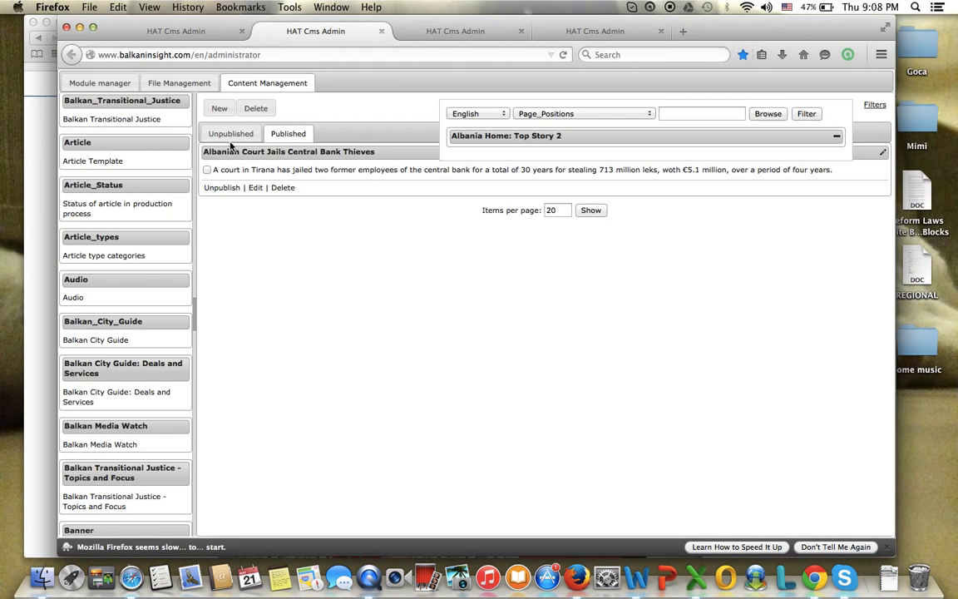
click(423, 24)
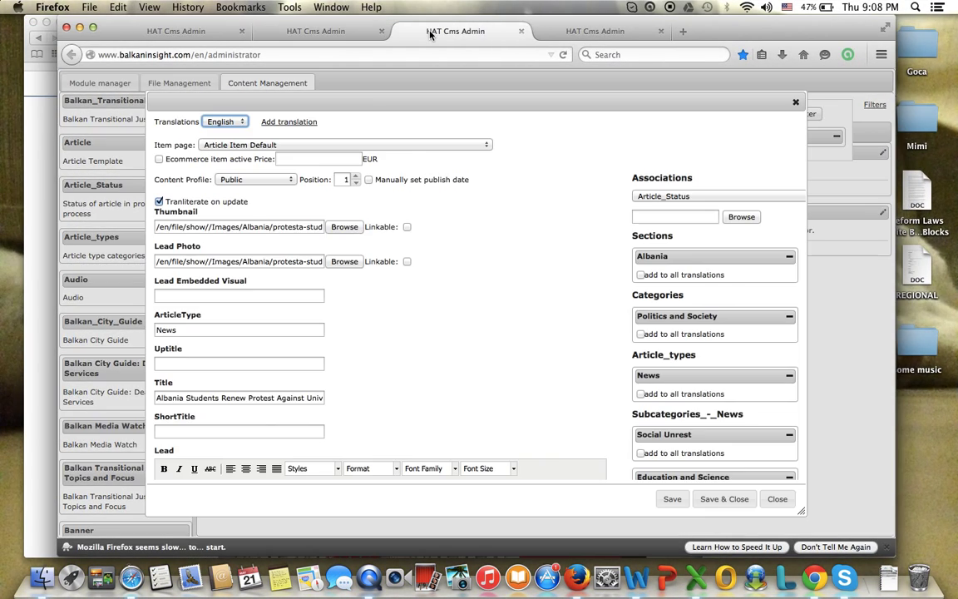
Enter "social unrest" as the Uptitle of the student protest article
click(161, 329)
drag(161, 329, 232, 333)
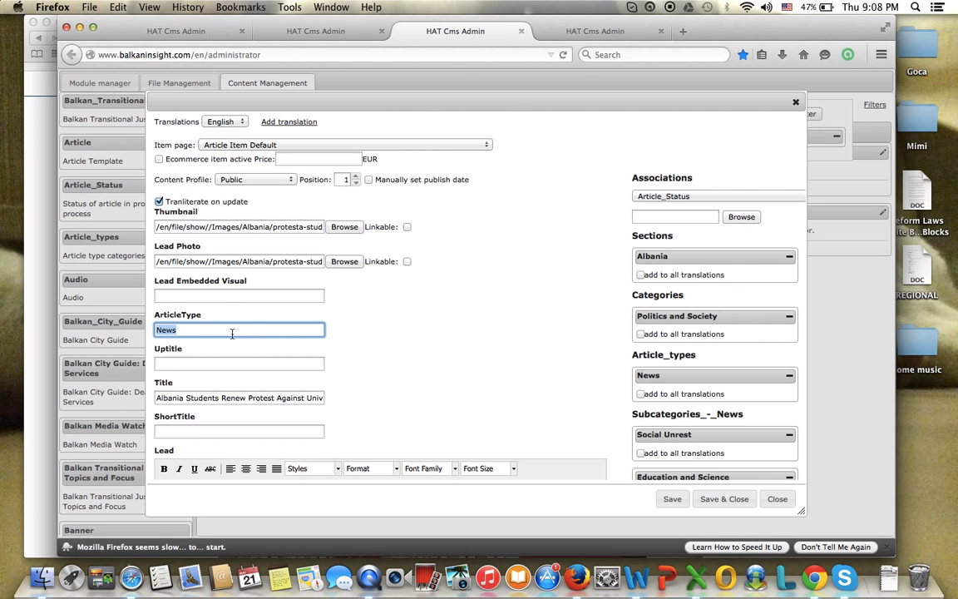
click(194, 361)
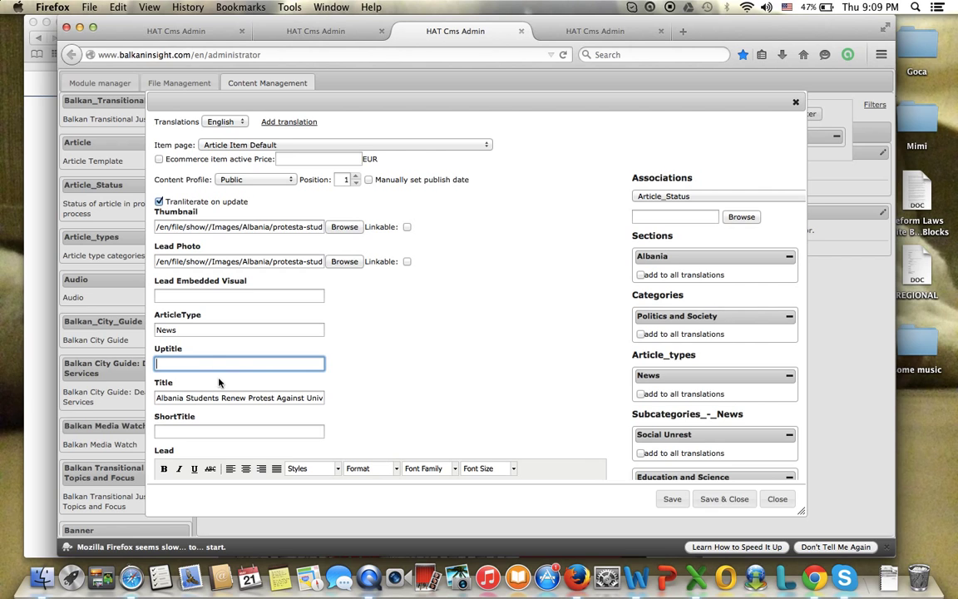
key(F3)
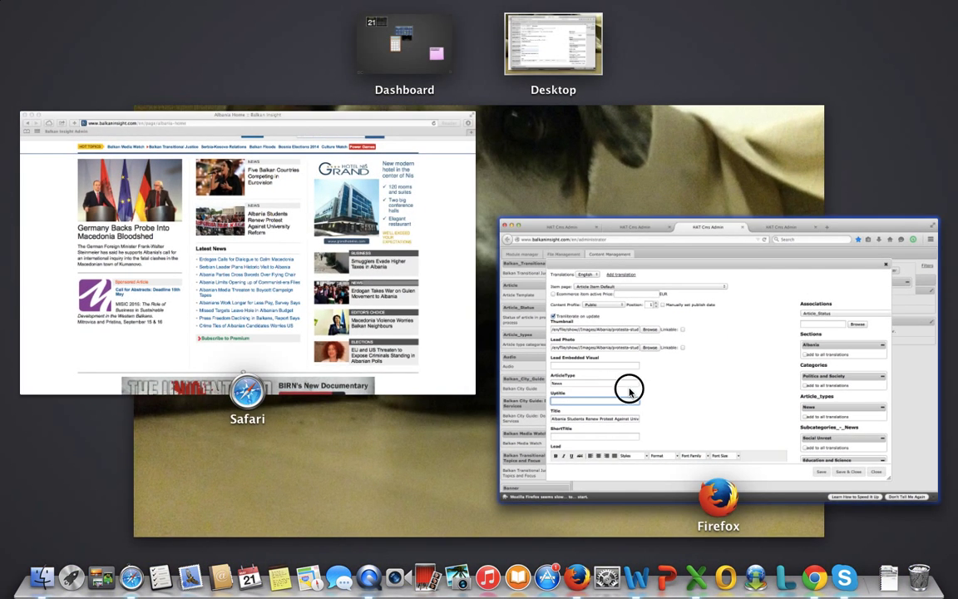
click(573, 391)
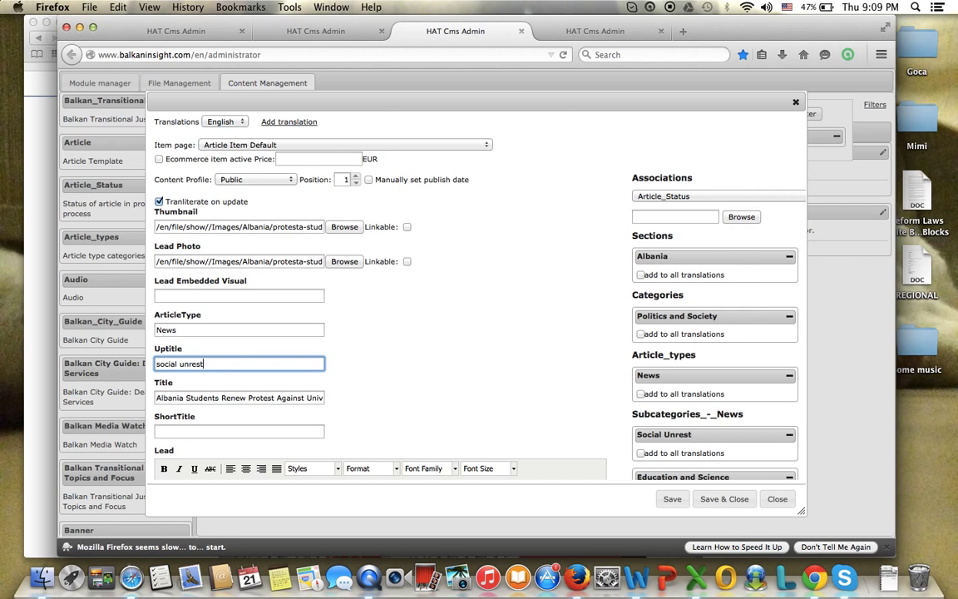
Set the student protest article's Uptitle to "education" and add the page position "Albania Home: Feature Box Right"
click(663, 196)
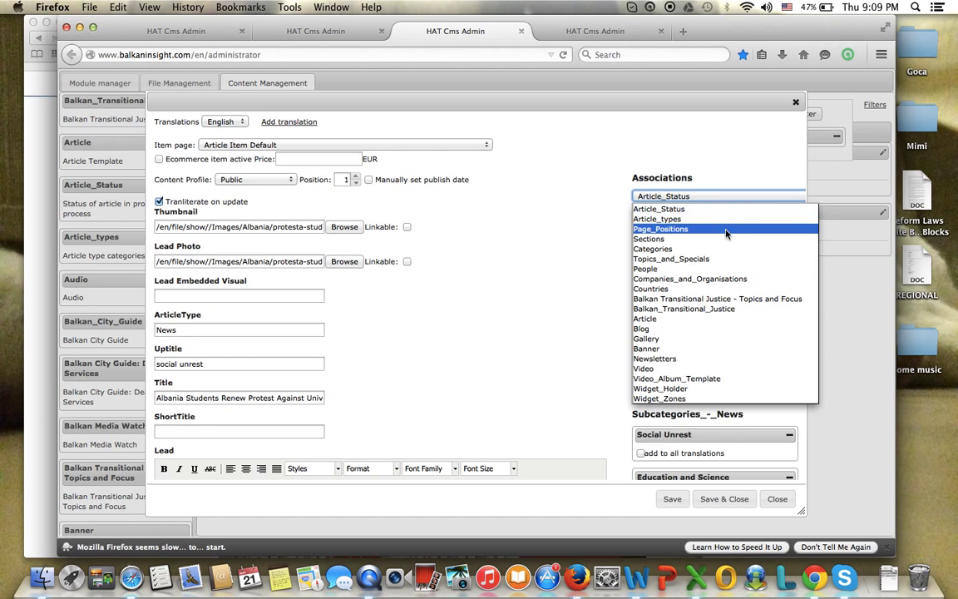
click(725, 230)
triple_click(245, 363)
text(education)
click(675, 216)
text(al)
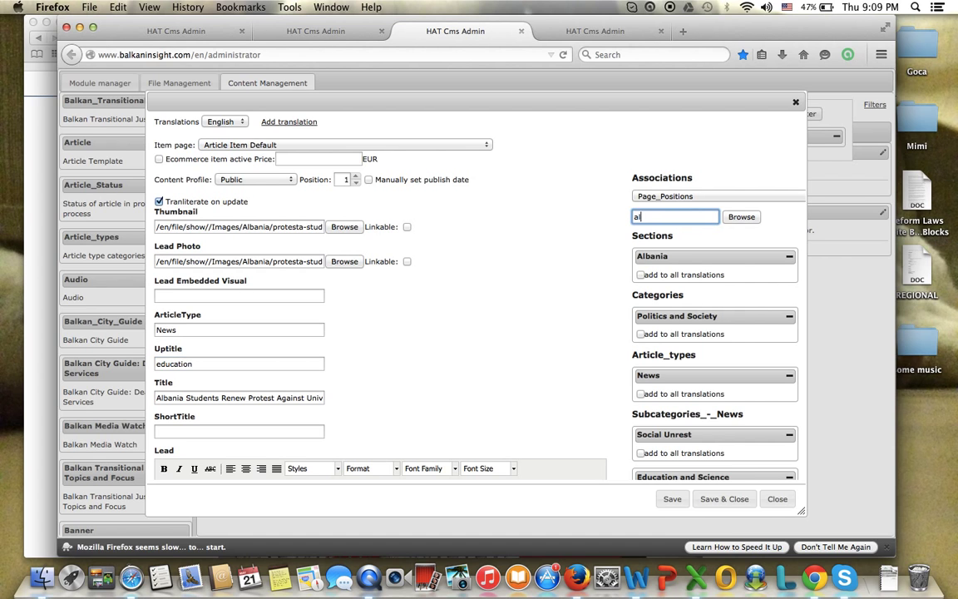
text(bania)
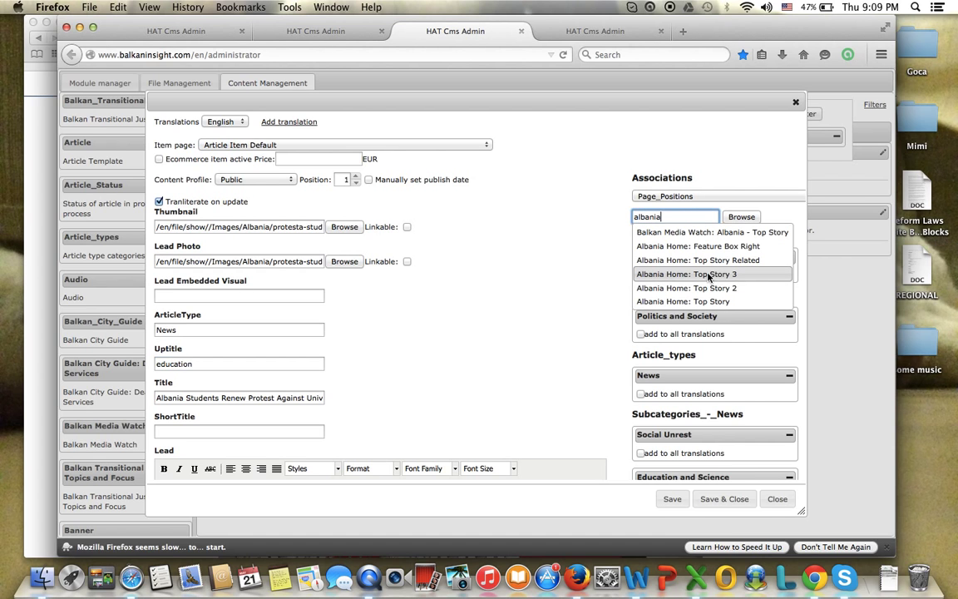
click(702, 252)
Remove the "Albania Home: Top Story 3" position from the student protest article, and save and close it
scroll(701, 355, down, 5)
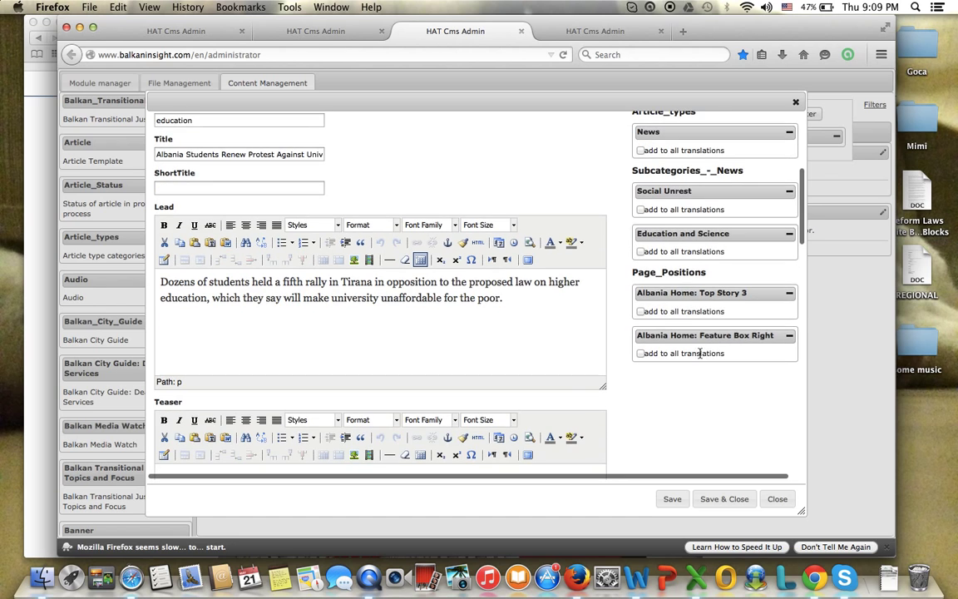
click(791, 294)
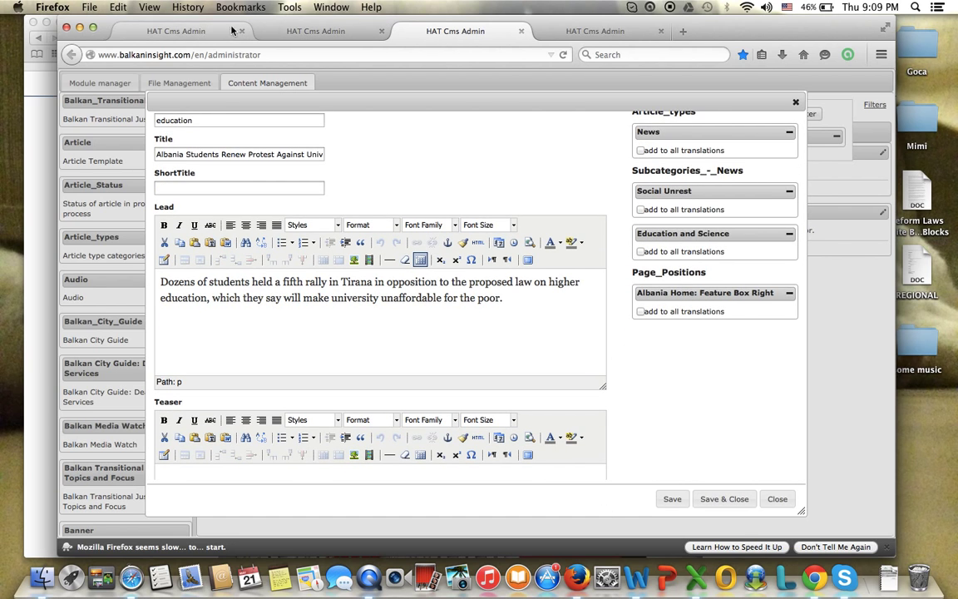
click(327, 33)
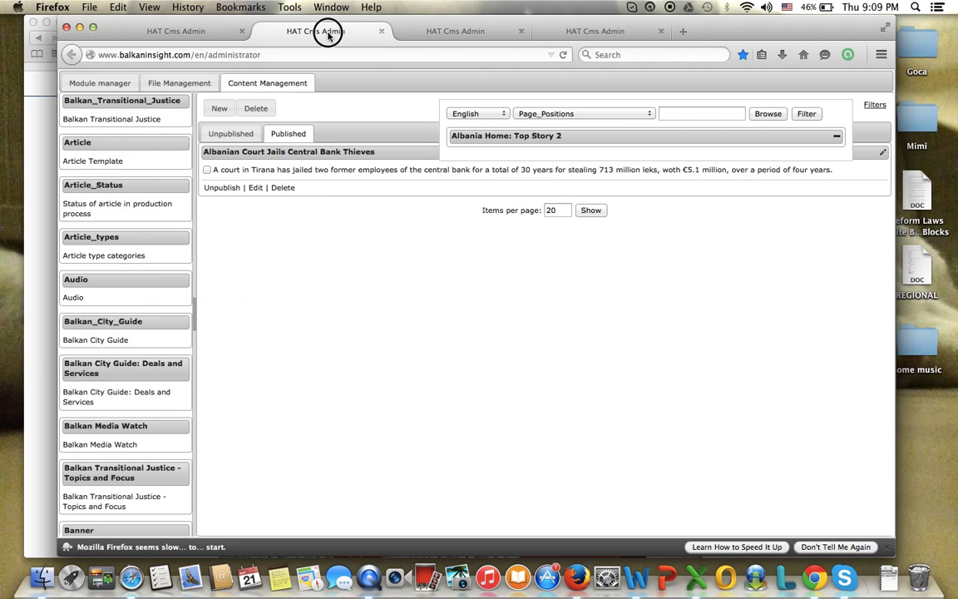
click(455, 33)
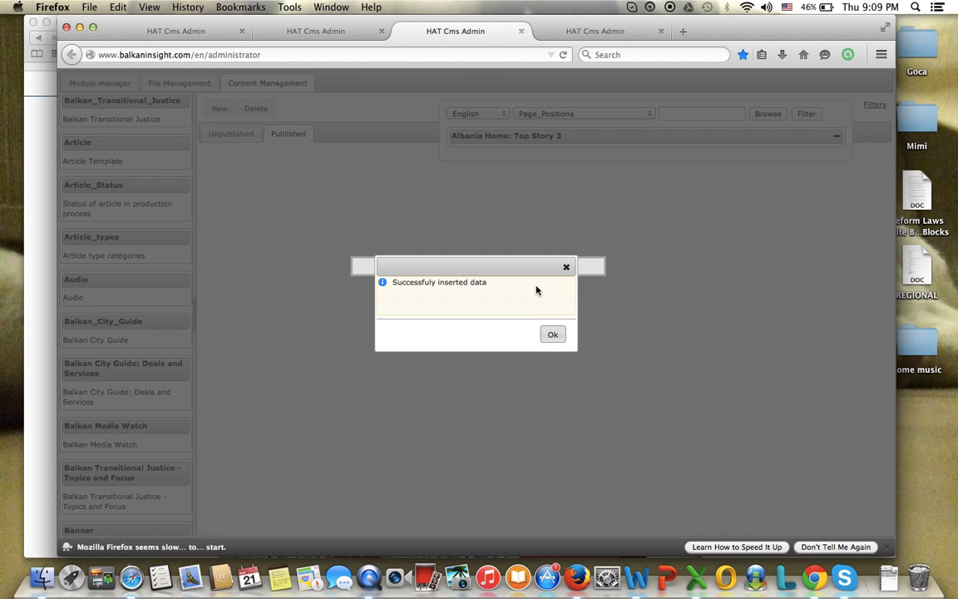
click(550, 335)
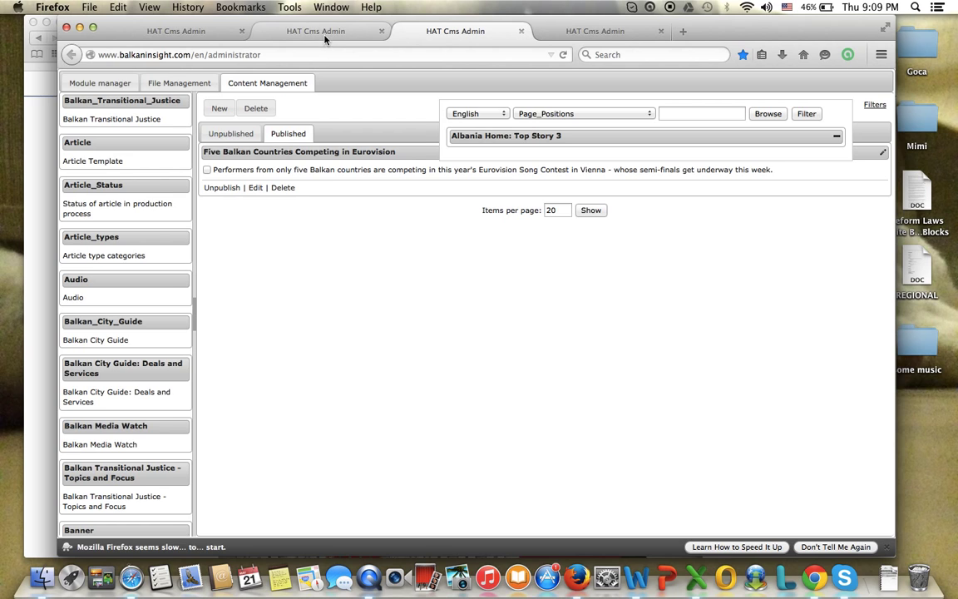
Replace the Top Story 3 filter with "Albania Home: Feature Box Right" and apply it to the published articles
click(836, 136)
click(716, 111)
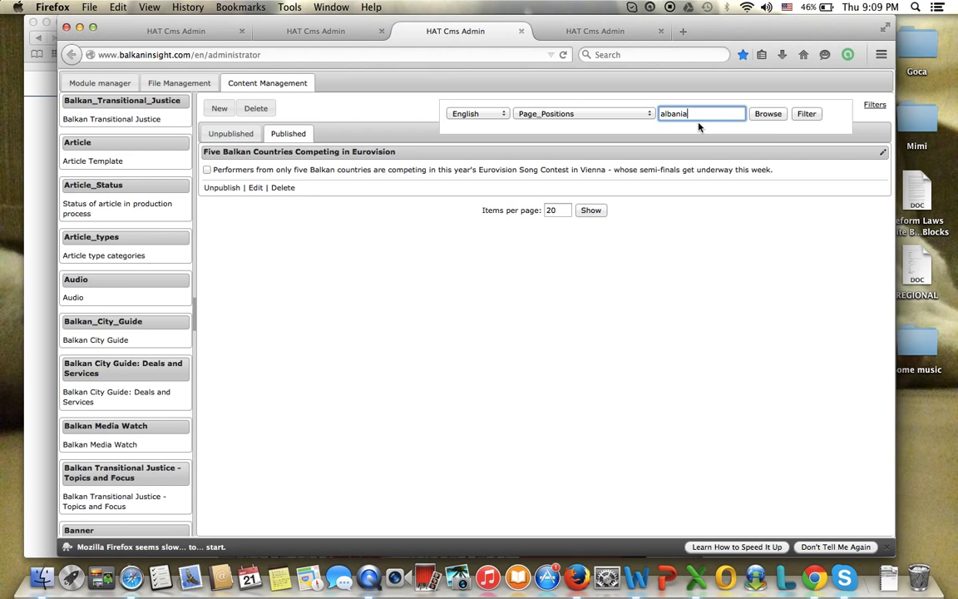
key(BackSpace)
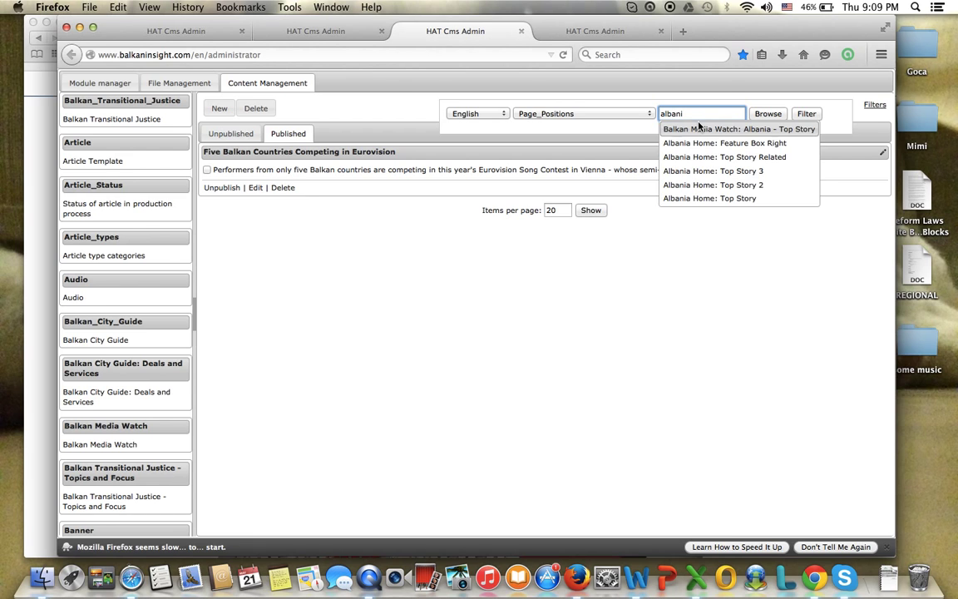
click(720, 158)
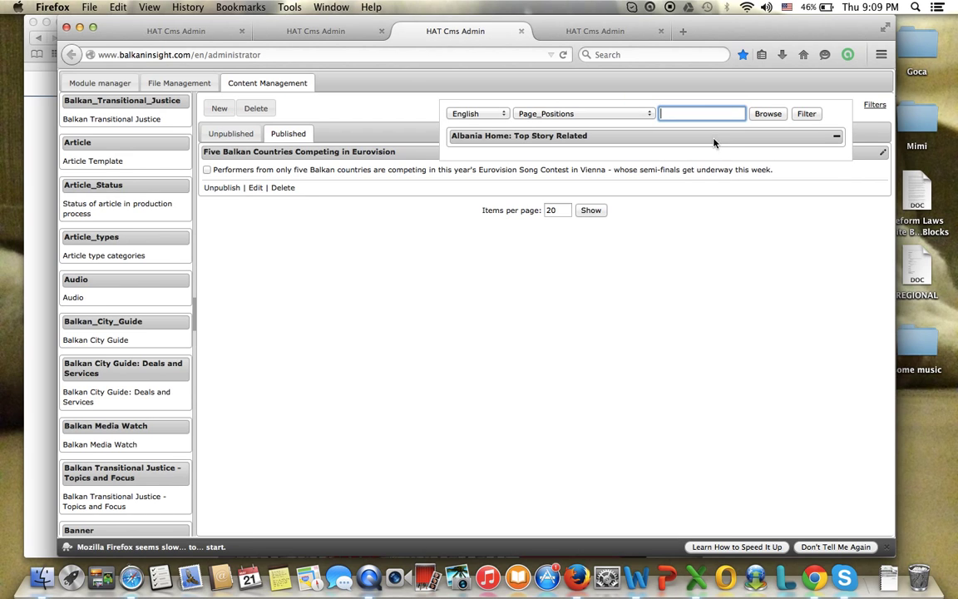
click(836, 139)
text(albania)
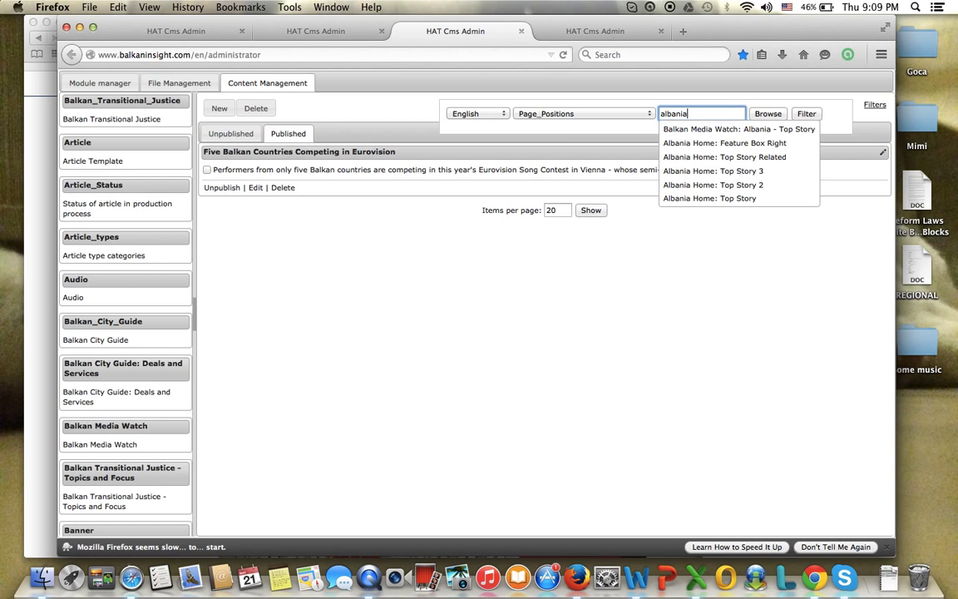
click(707, 143)
click(820, 117)
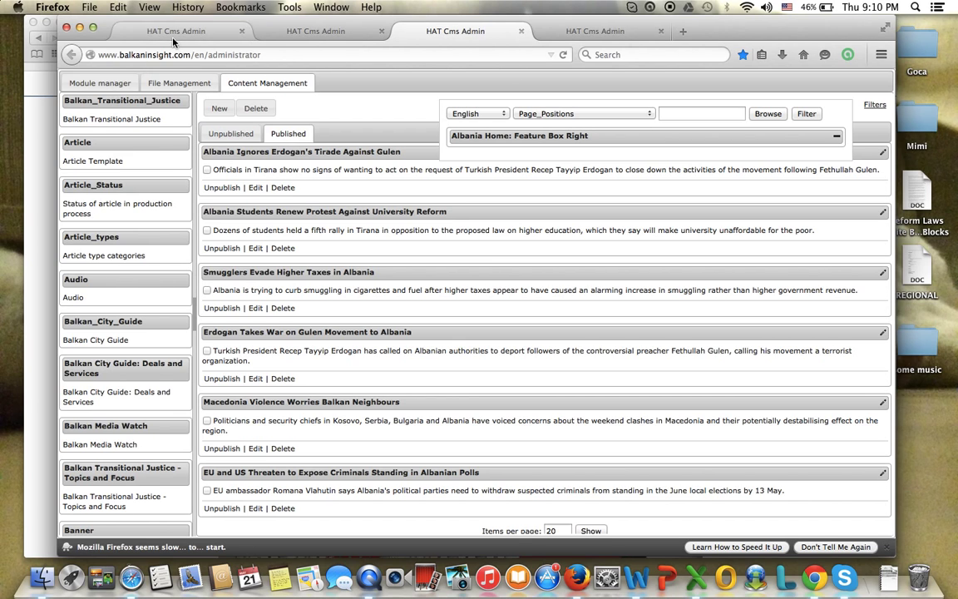
Open "EU and US Threaten to Expose Criminals Standing in Albanian Polls" for editing, and check the feature box on the live page in Safari
scroll(236, 374, down, 1)
click(255, 504)
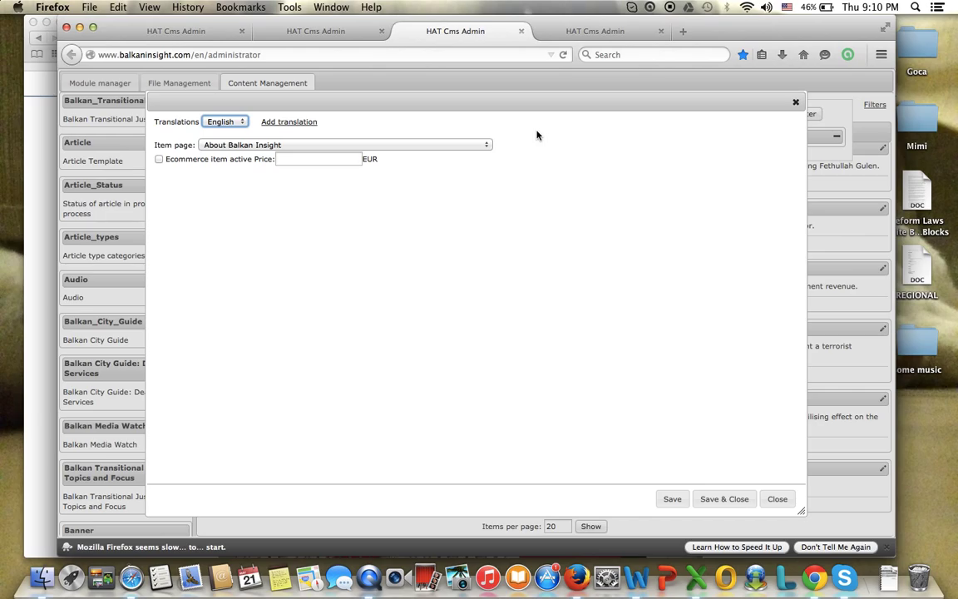
key(ctrl+Up)
click(504, 271)
key(ctrl+Up)
click(442, 278)
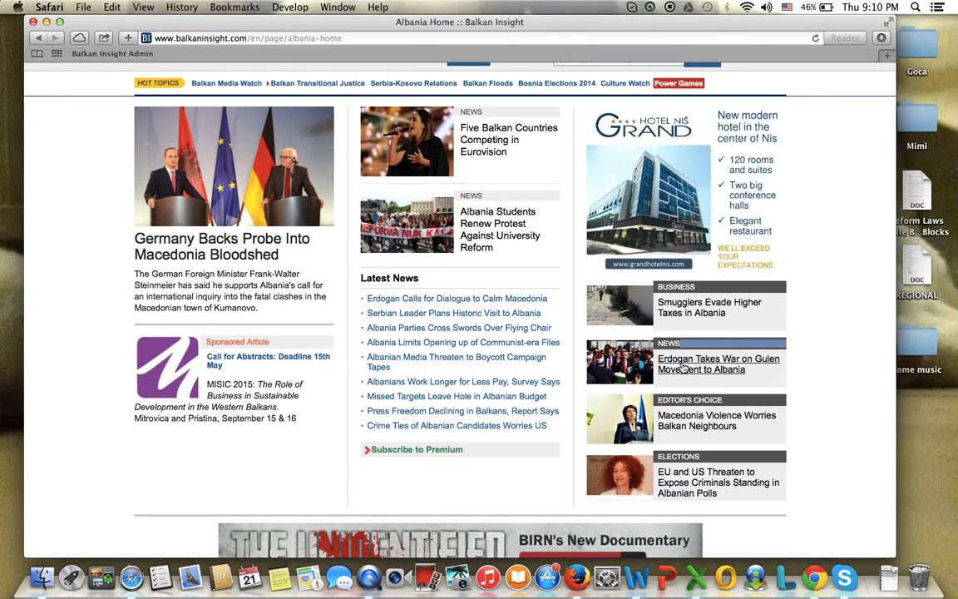
key(ctrl+Up)
click(757, 167)
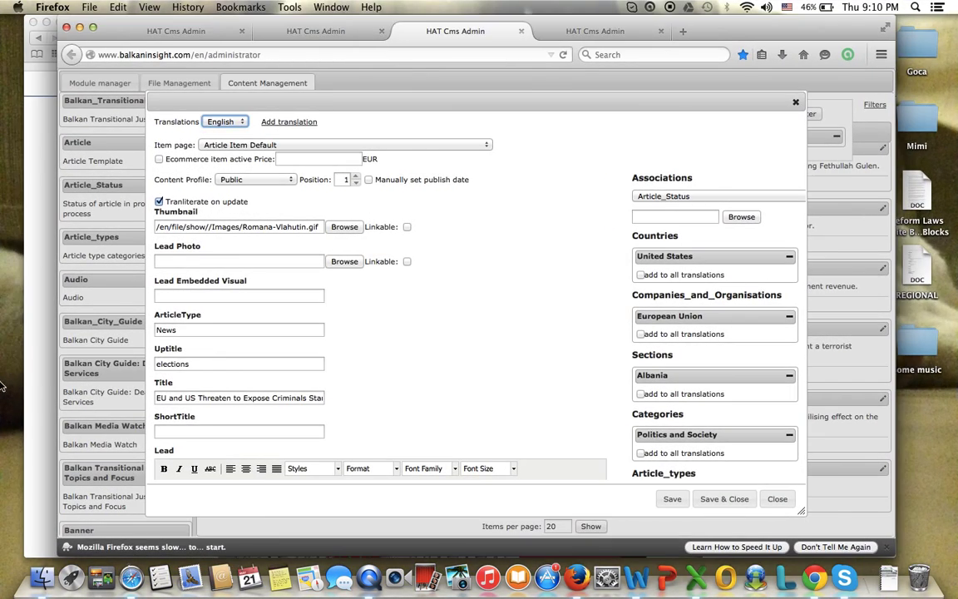
Remove the "Albania Home: Feature Box Right" position from the EU and US article, and save and close it
scroll(583, 385, down, 10)
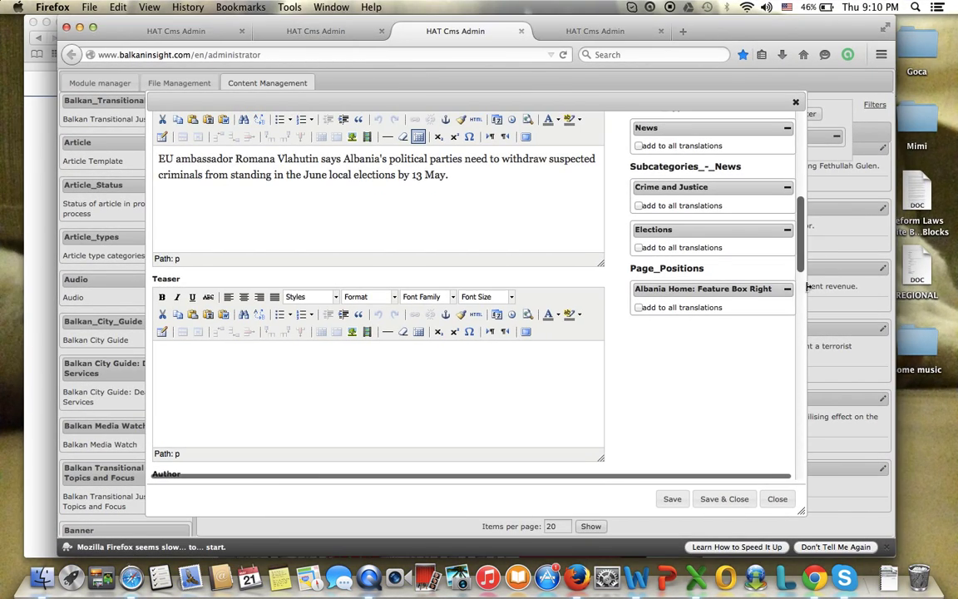
click(731, 497)
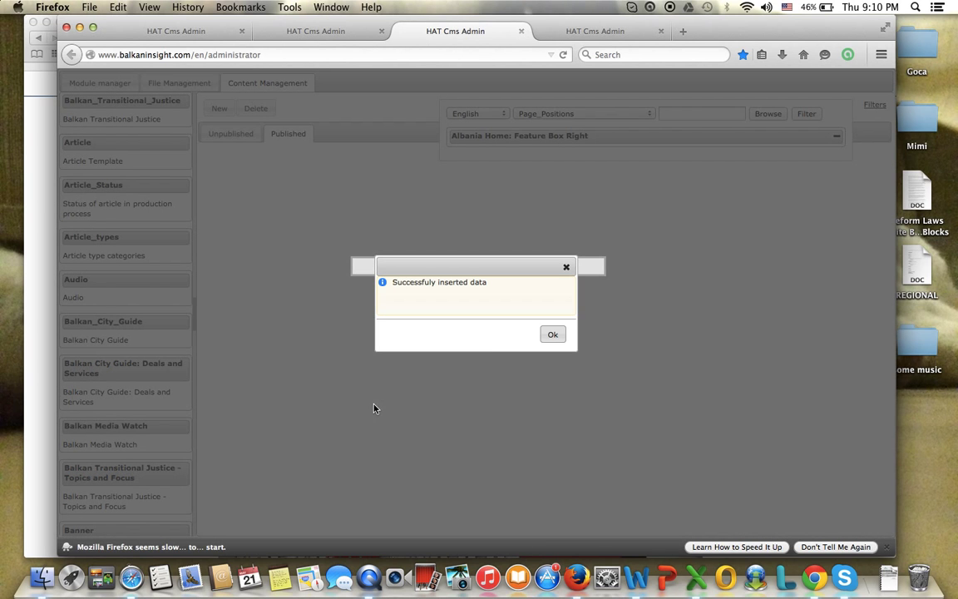
click(551, 336)
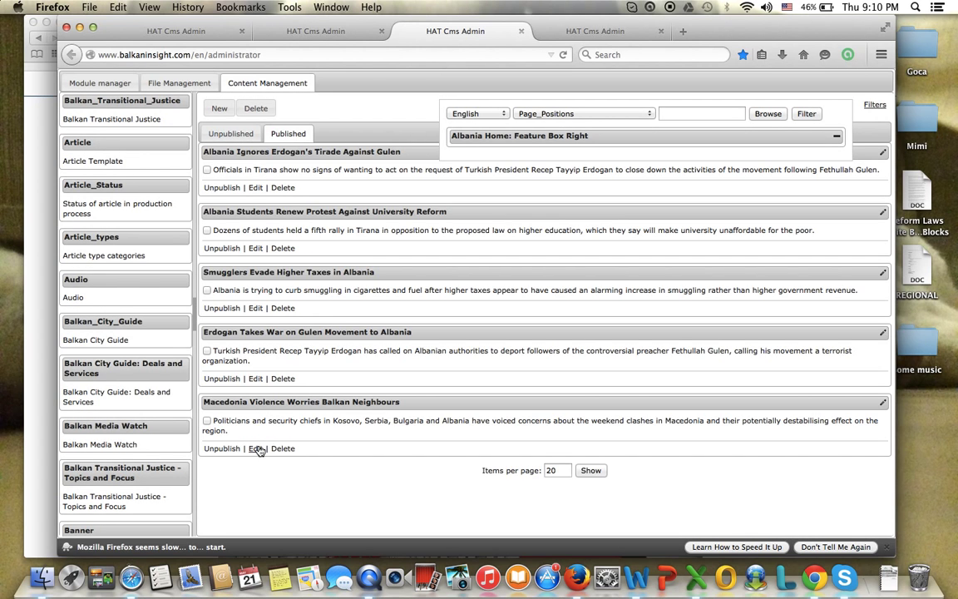
Remove the "Albania Home: Feature Box Right" position from "Macedonia Violence Worries Balkan Neighbours", and save and close the article
click(255, 448)
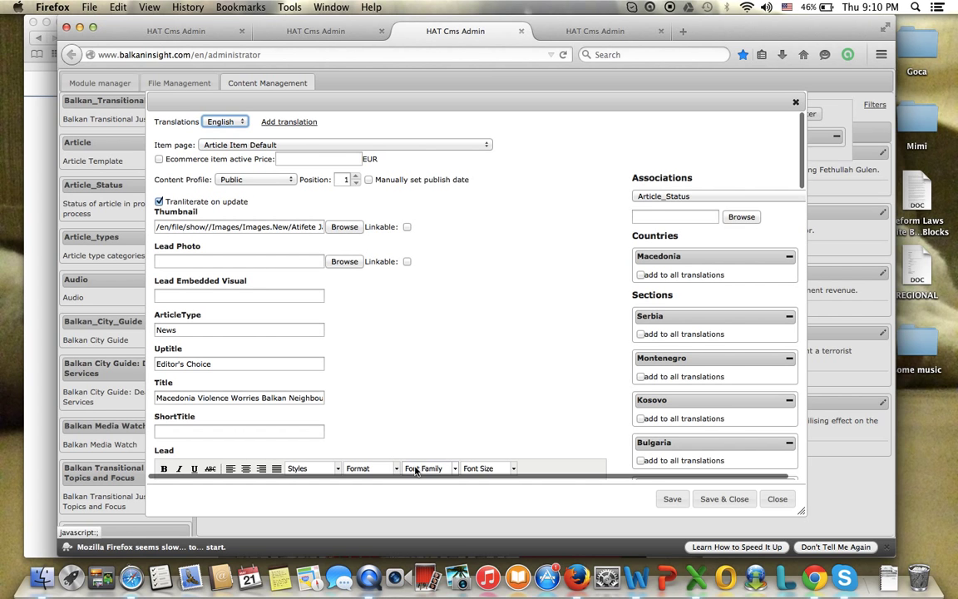
scroll(415, 371, down, 5)
scroll(630, 380, down, 3)
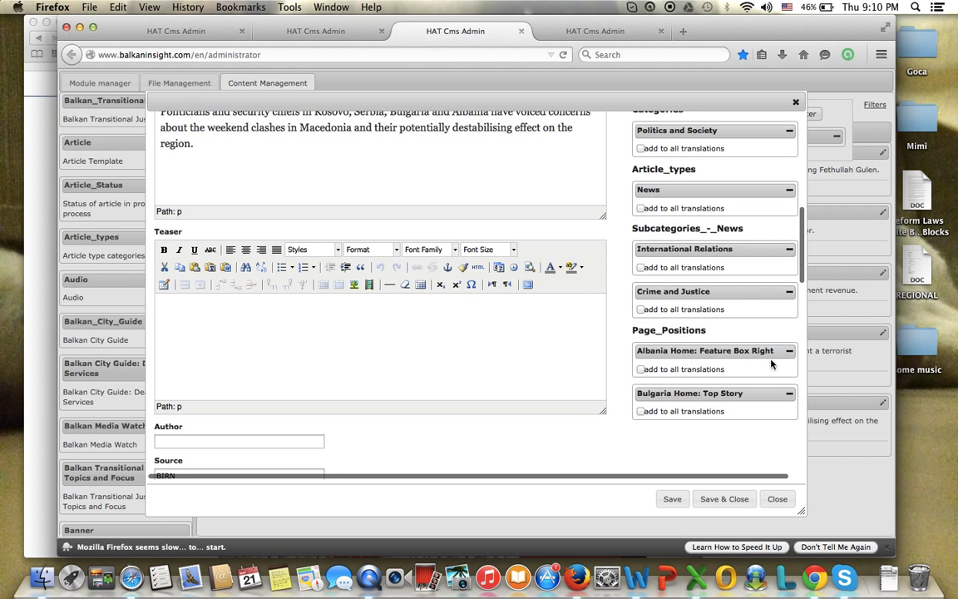
click(789, 350)
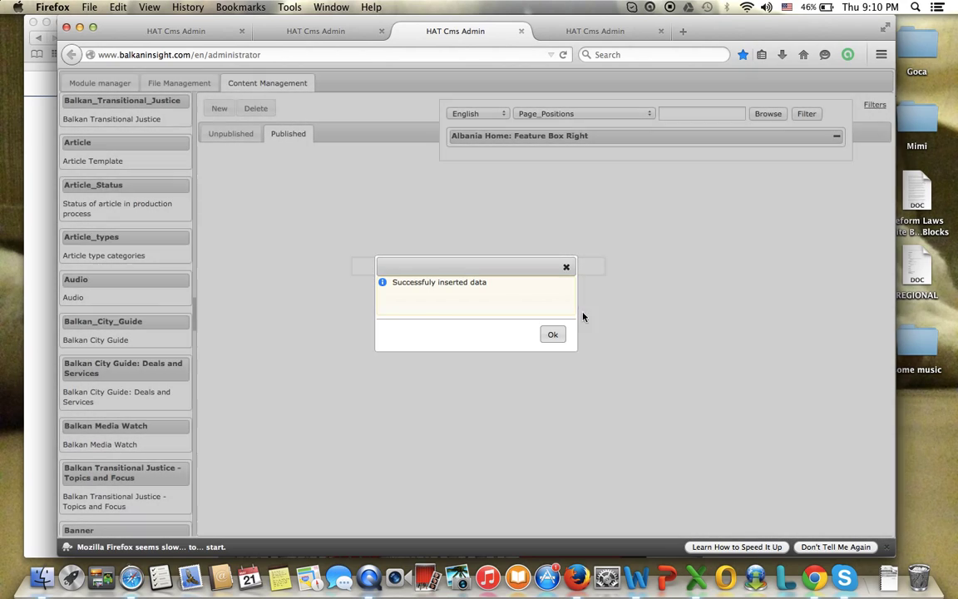
click(553, 336)
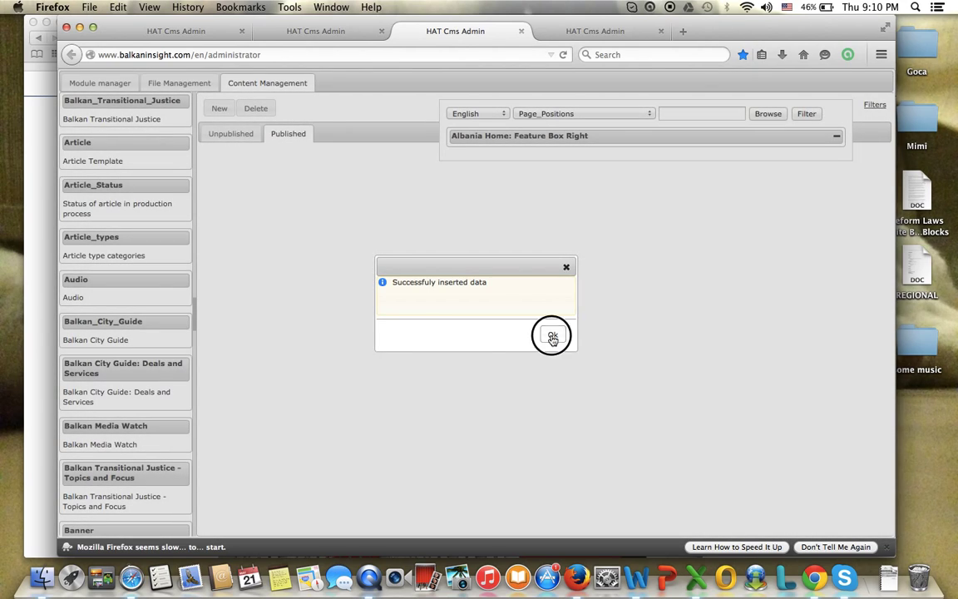
Reload the live Albania home page in Safari and examine the story placements and the uptitles in the feature box
key(ctrl+Up)
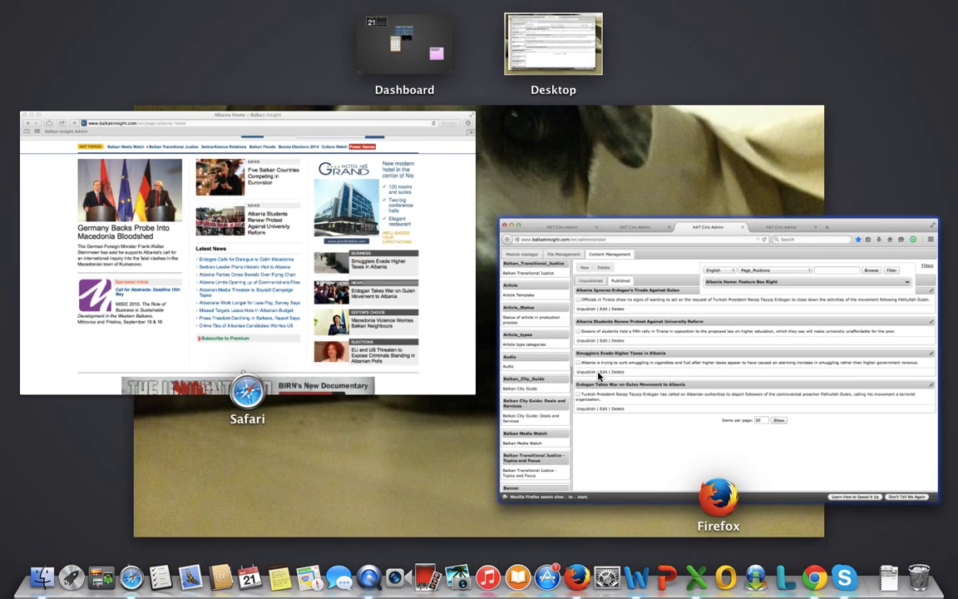
click(449, 216)
click(349, 37)
key(Return)
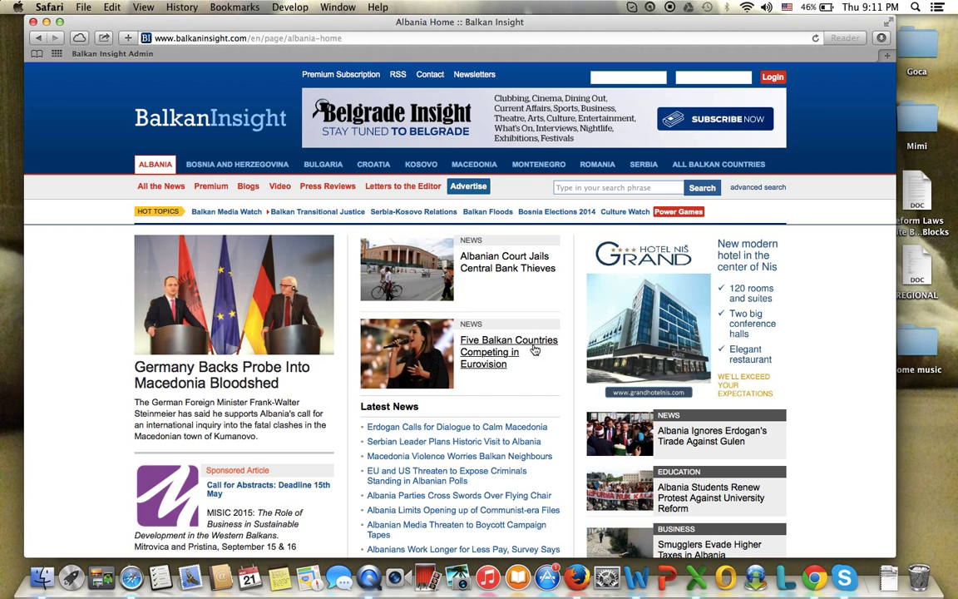
scroll(513, 337, down, 5)
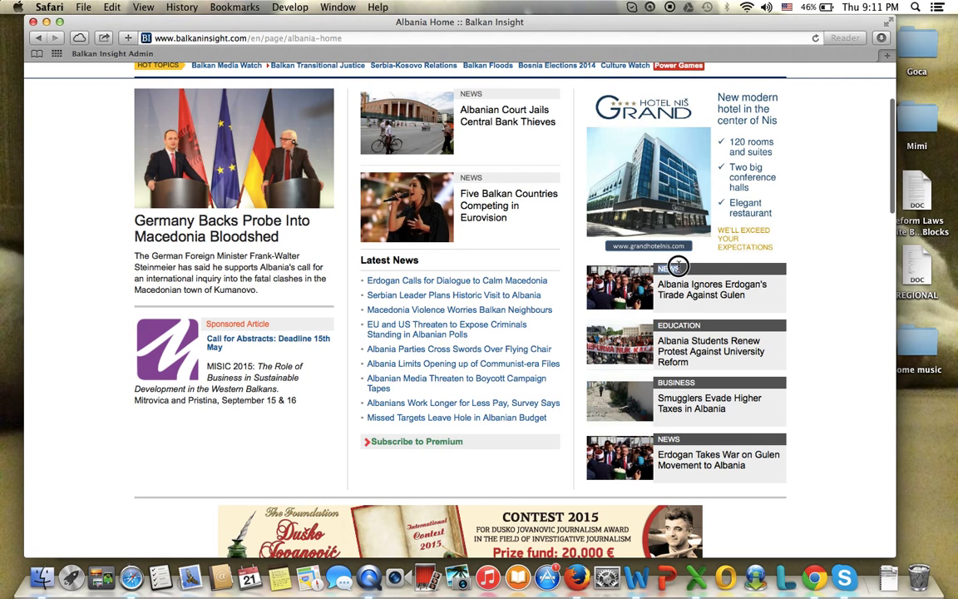
click(682, 440)
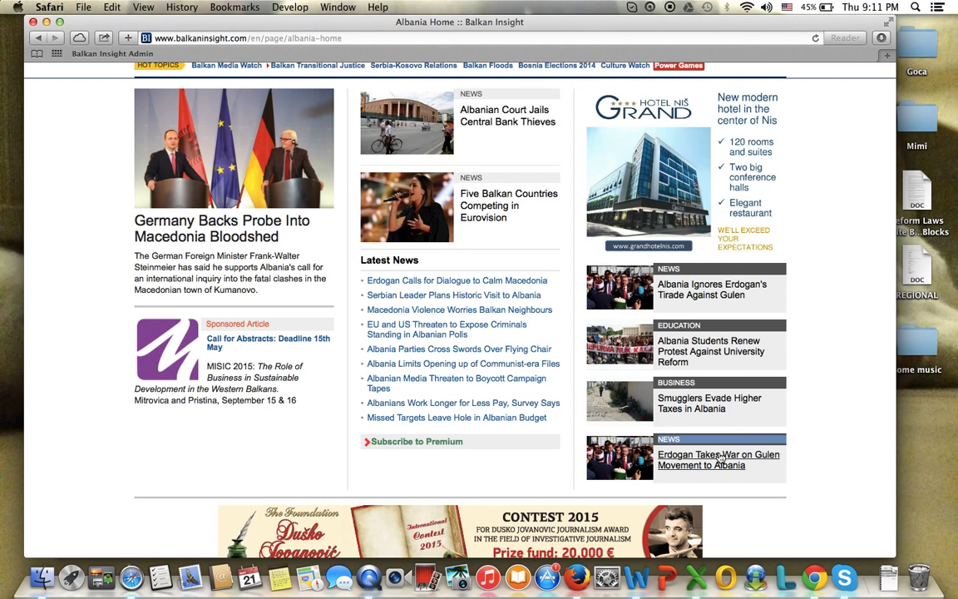
click(660, 439)
drag(661, 439, 707, 439)
click(707, 439)
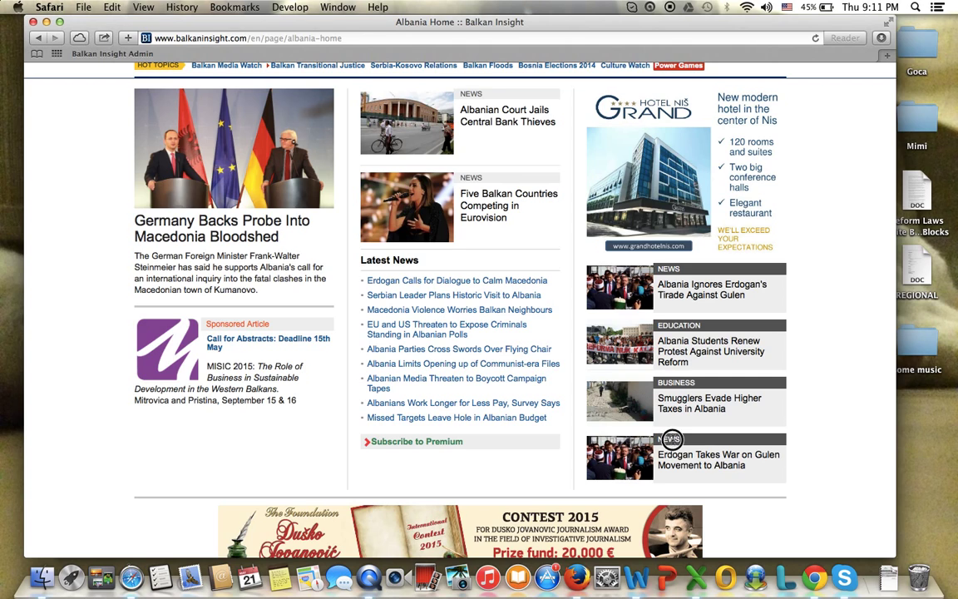
double_click(668, 439)
In Firefox, set the Uptitle of "Erdogan Takes War on Gulen Movement to Albania" to "editor's choice", and save and close it
key(ctrl+Up)
click(692, 260)
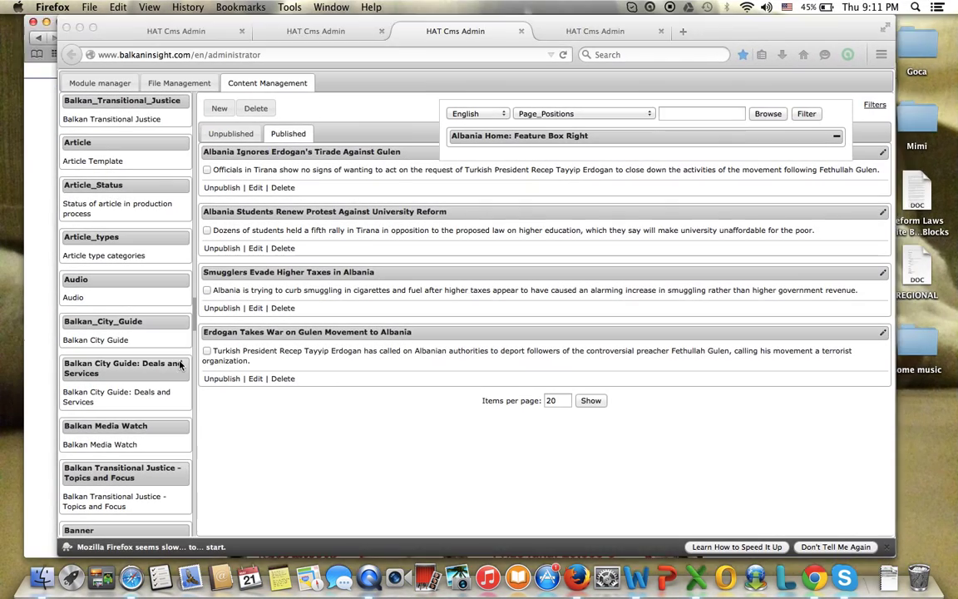
click(257, 381)
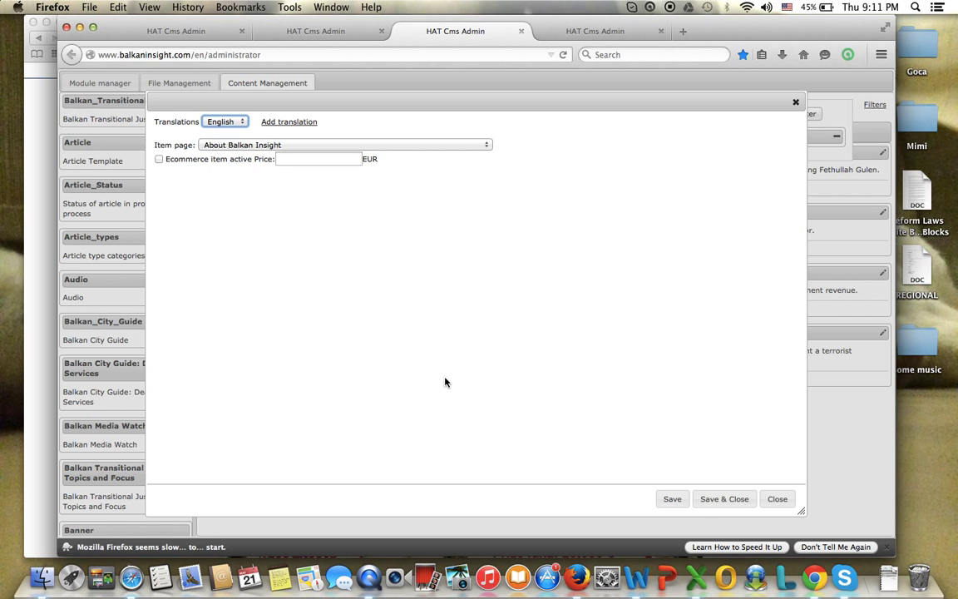
key(ctrl+Up)
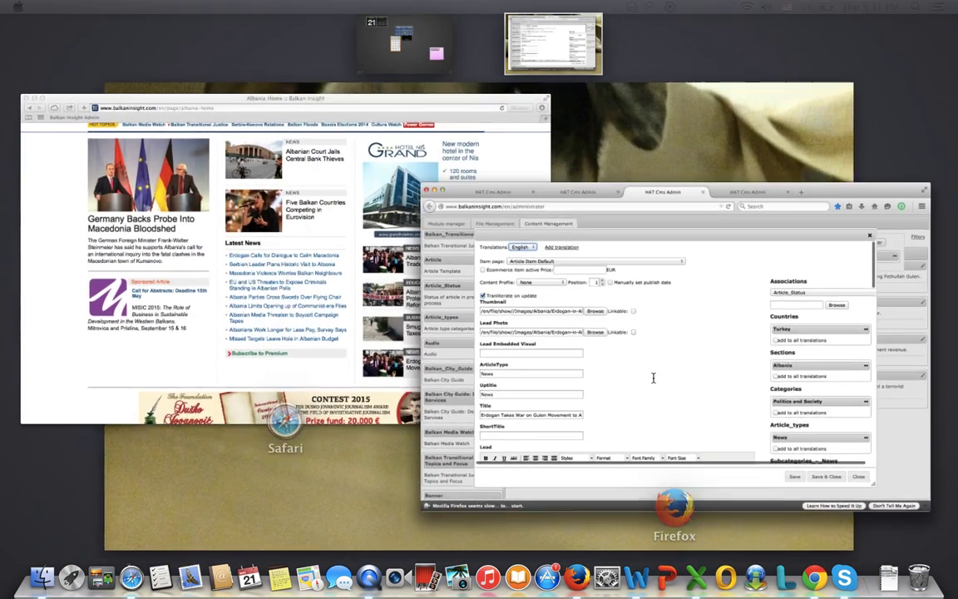
click(653, 378)
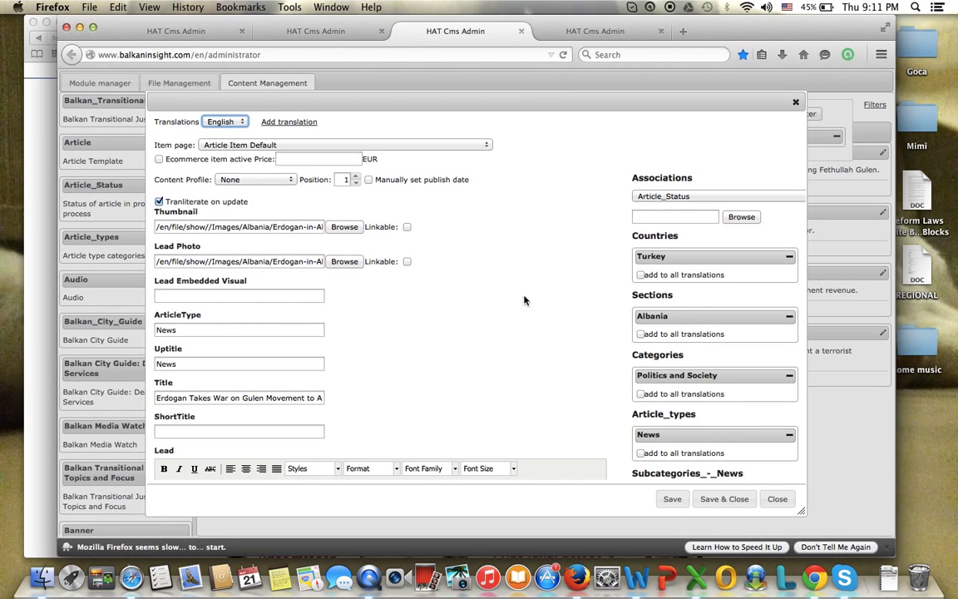
double_click(188, 363)
text(e)
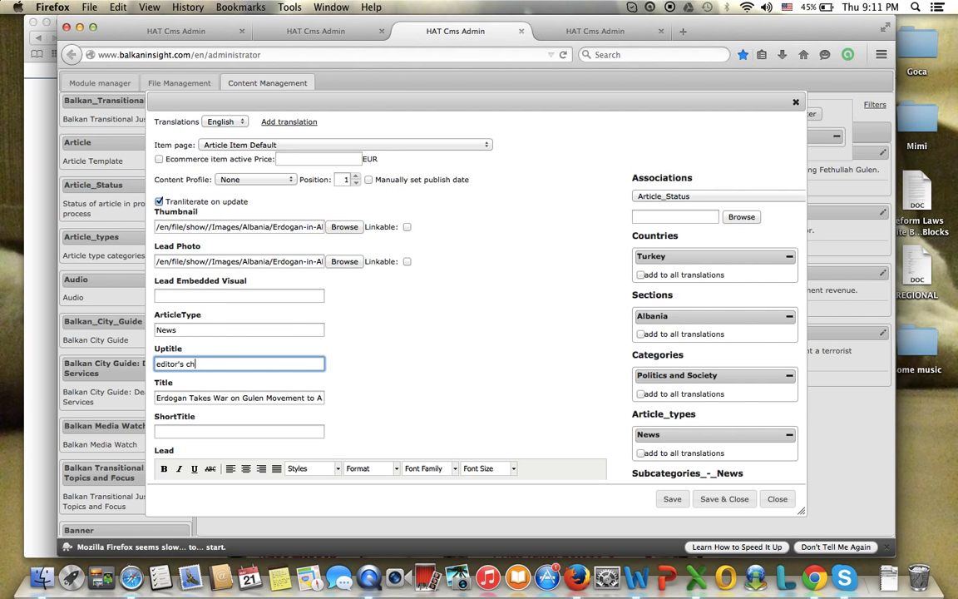
click(729, 499)
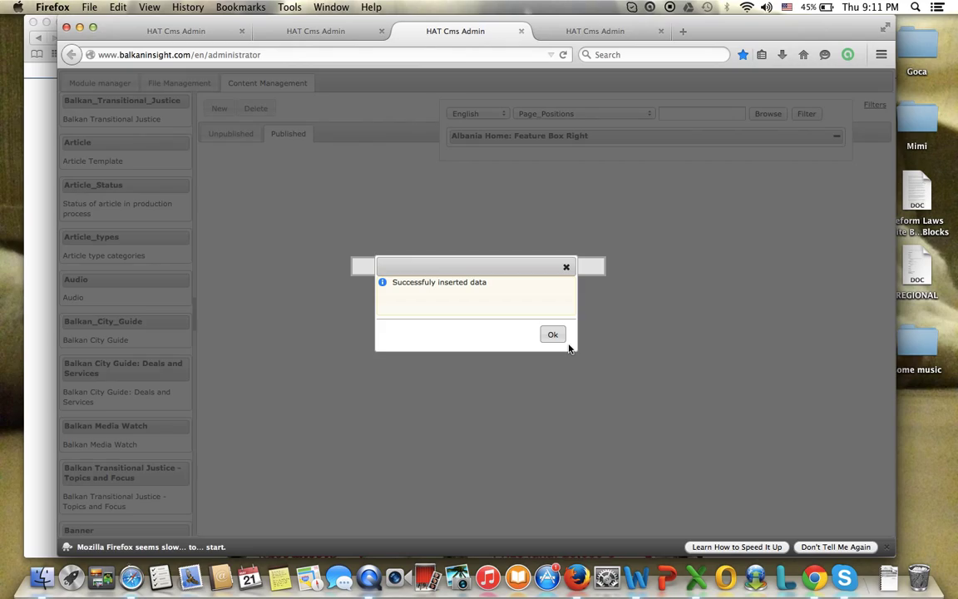
click(552, 335)
Look over the live Albania home page in Safari and return to the CMS in Firefox
key(ctrl+Up)
click(300, 252)
scroll(162, 355, up, 4)
key(ctrl+Up)
click(678, 302)
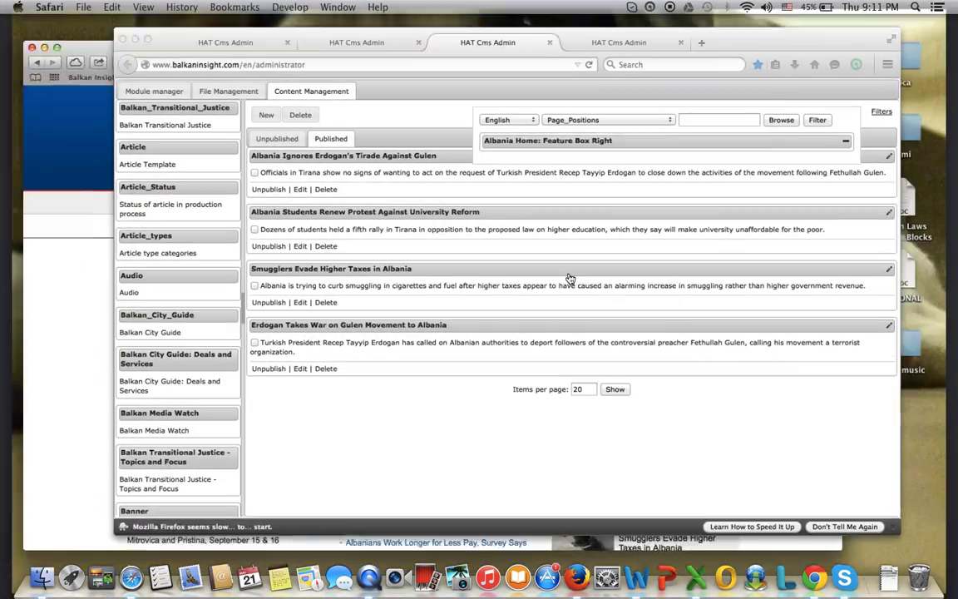
Remove the "Albania Home: Feature Box Right" filter, glance at the live page, and switch to the article list filtered by the Albania section
click(838, 136)
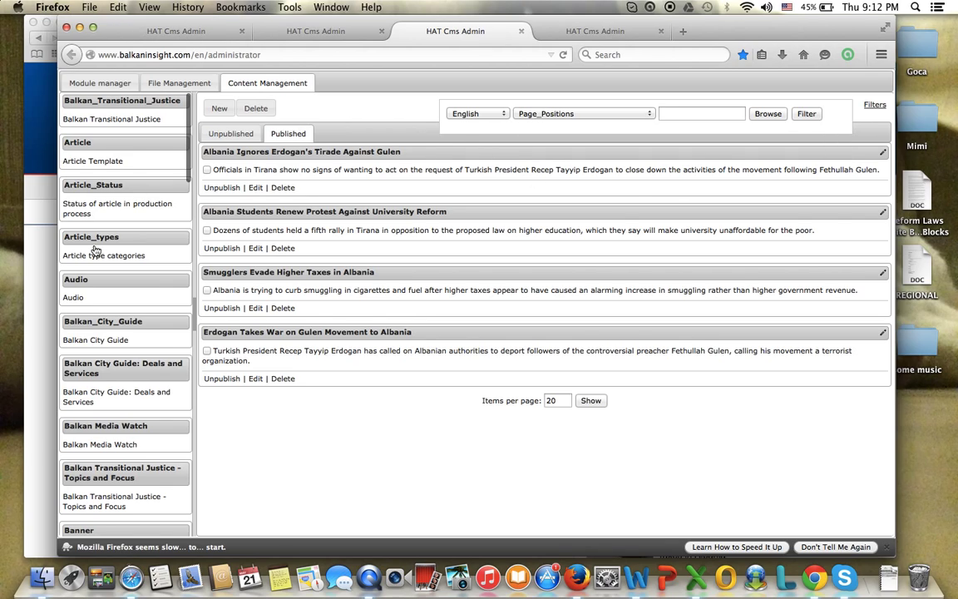
key(ctrl+Up)
click(214, 397)
scroll(168, 456, down, 4)
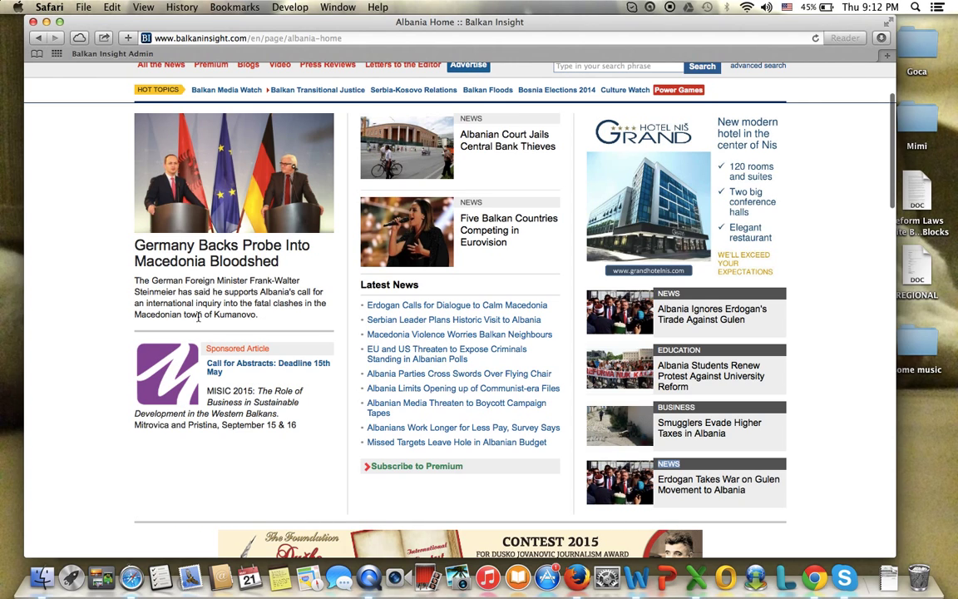
key(ctrl+Up)
click(776, 272)
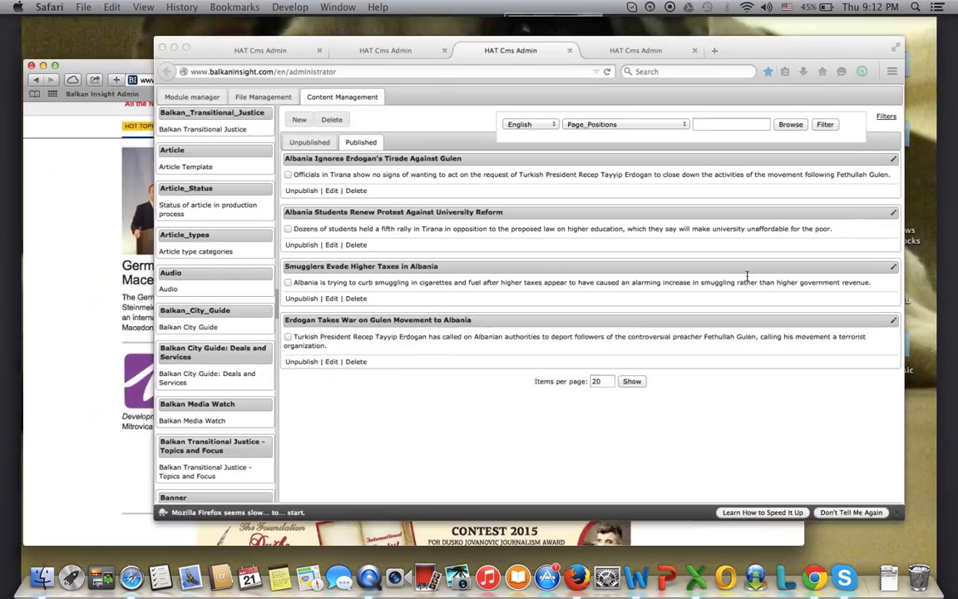
click(595, 31)
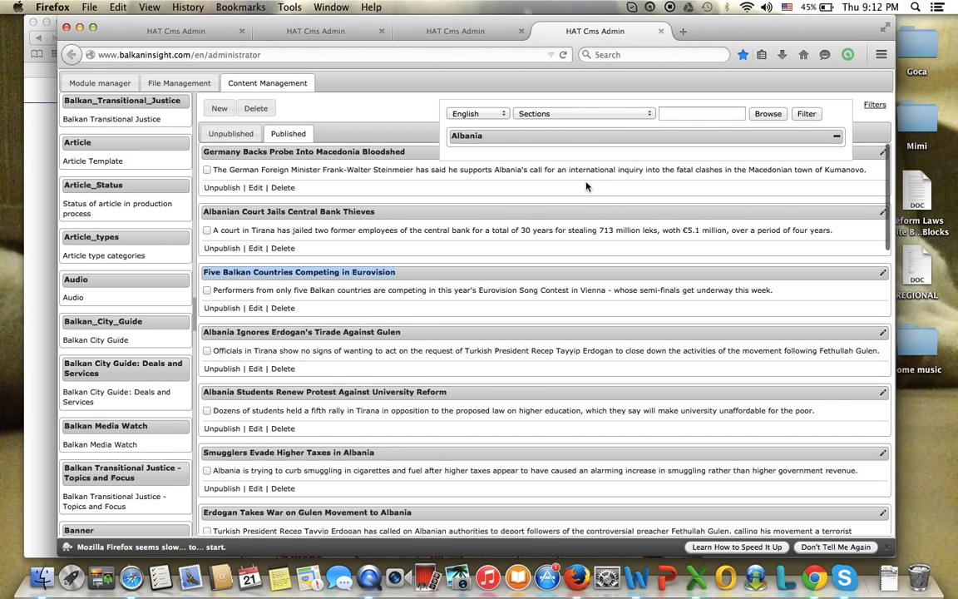
Examine the lead story and its summary on the live Albania home page in Safari, and return to the CMS in Firefox
key(ctrl+Up)
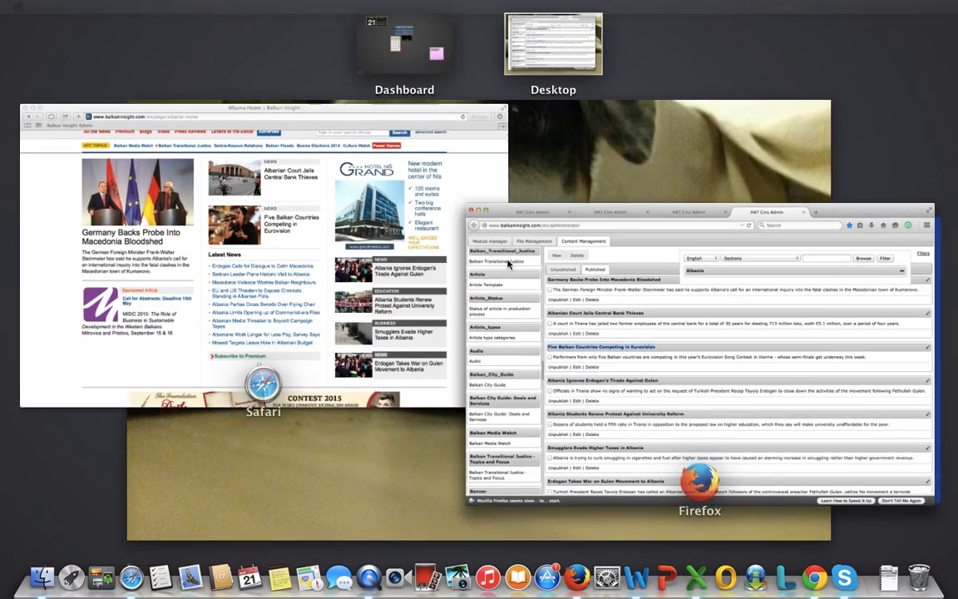
click(215, 304)
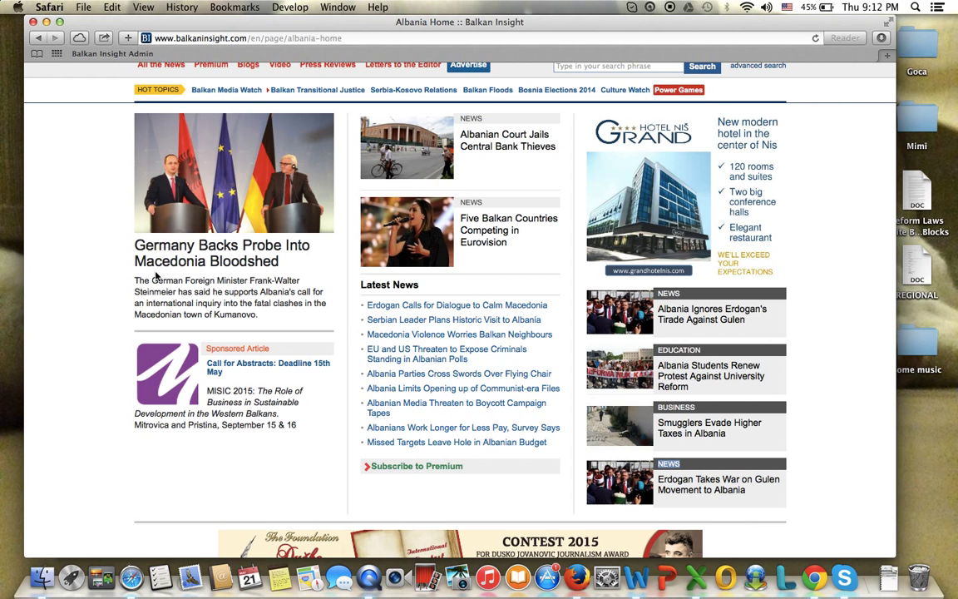
drag(135, 288, 241, 299)
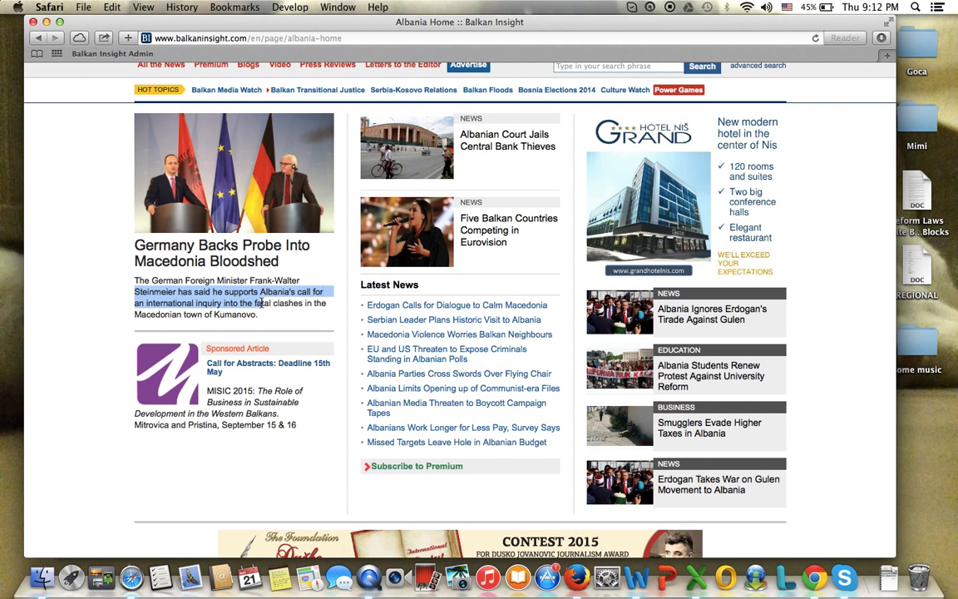
click(241, 299)
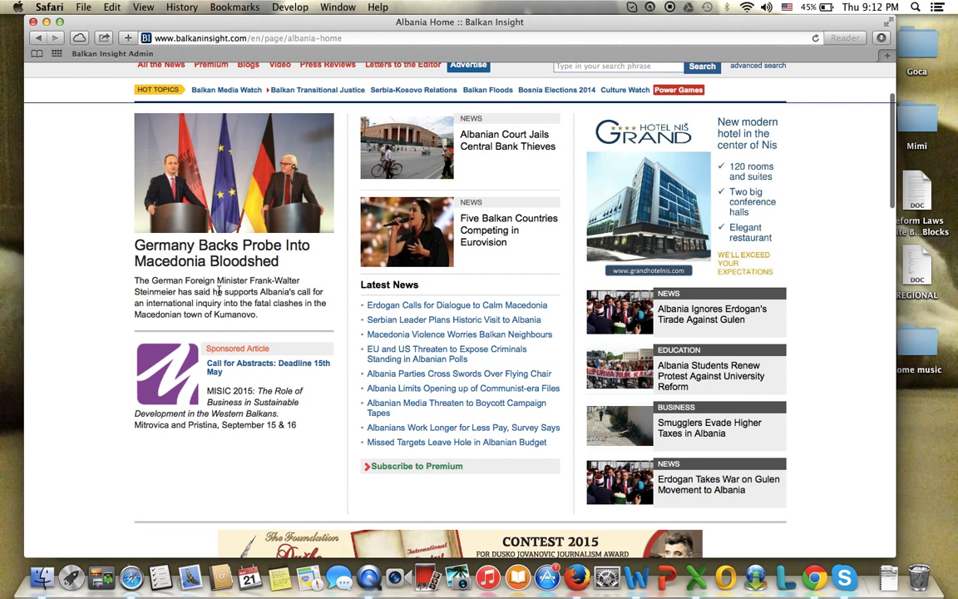
key(ctrl+Up)
click(144, 387)
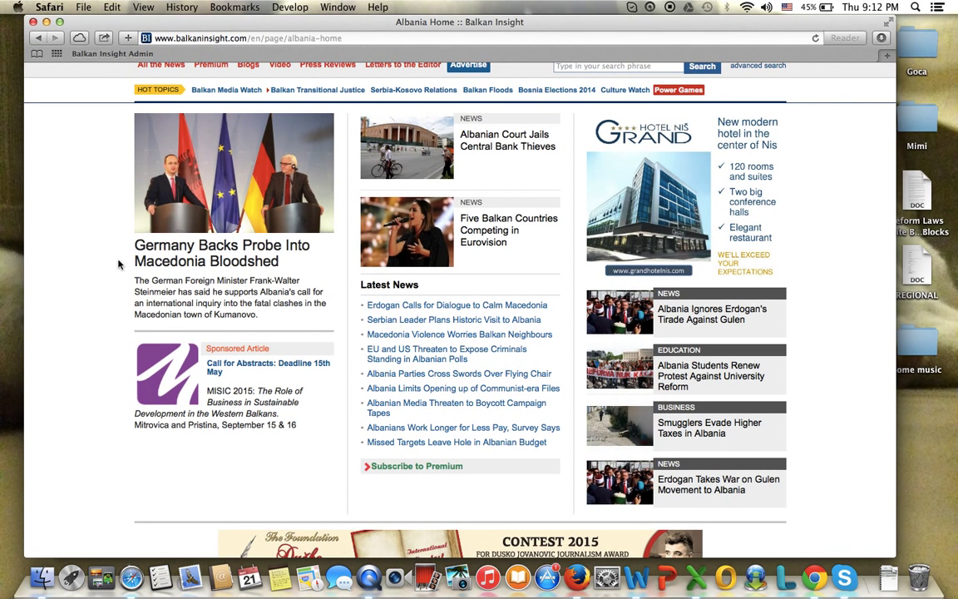
click(130, 288)
drag(131, 288, 284, 320)
click(284, 321)
key(ctrl+Up)
click(796, 277)
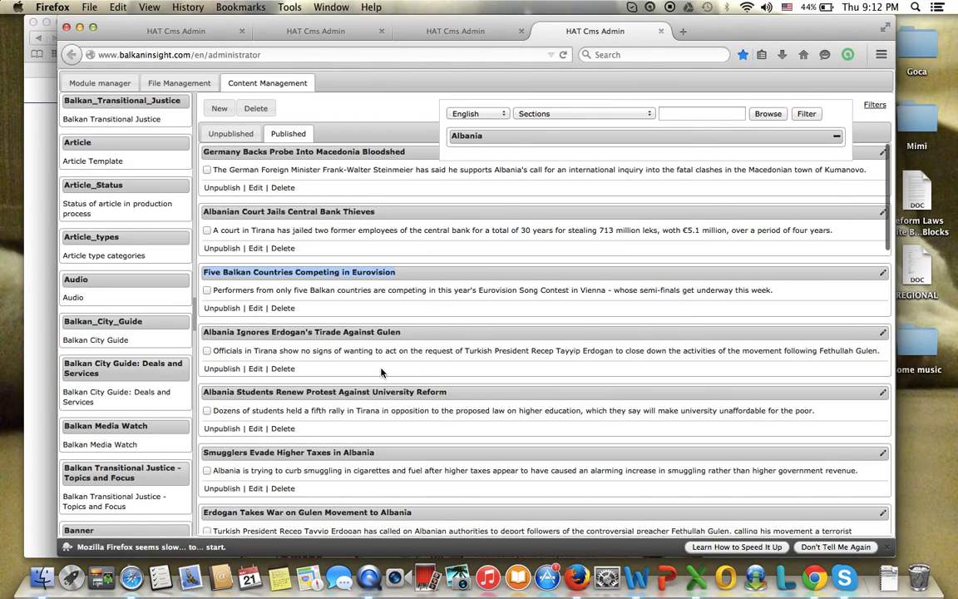
Filter the article list by the Macedonia section in addition to Albania, and remove the Macedonia filter again
click(651, 117)
click(644, 157)
click(735, 110)
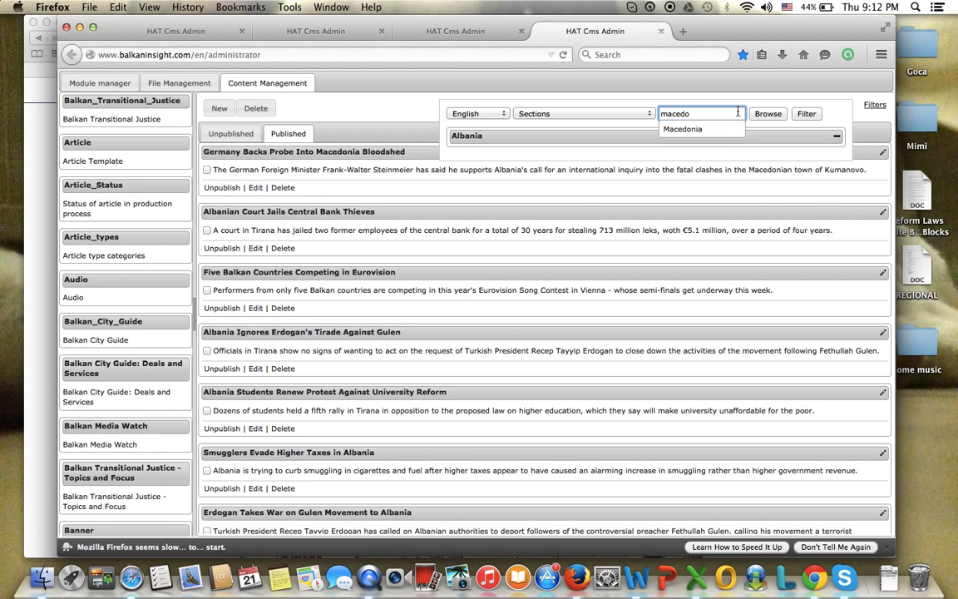
click(738, 129)
click(811, 115)
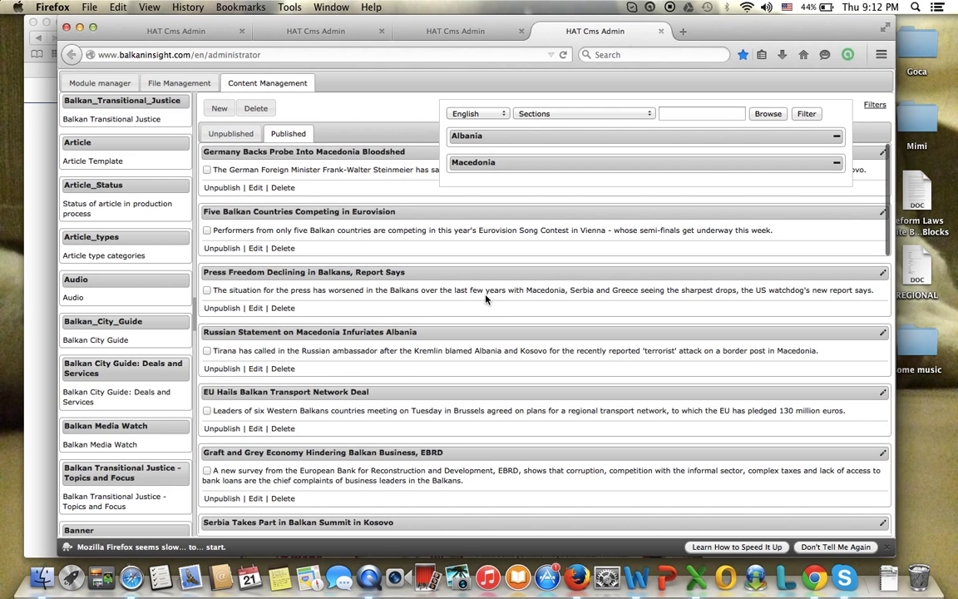
click(837, 162)
click(807, 114)
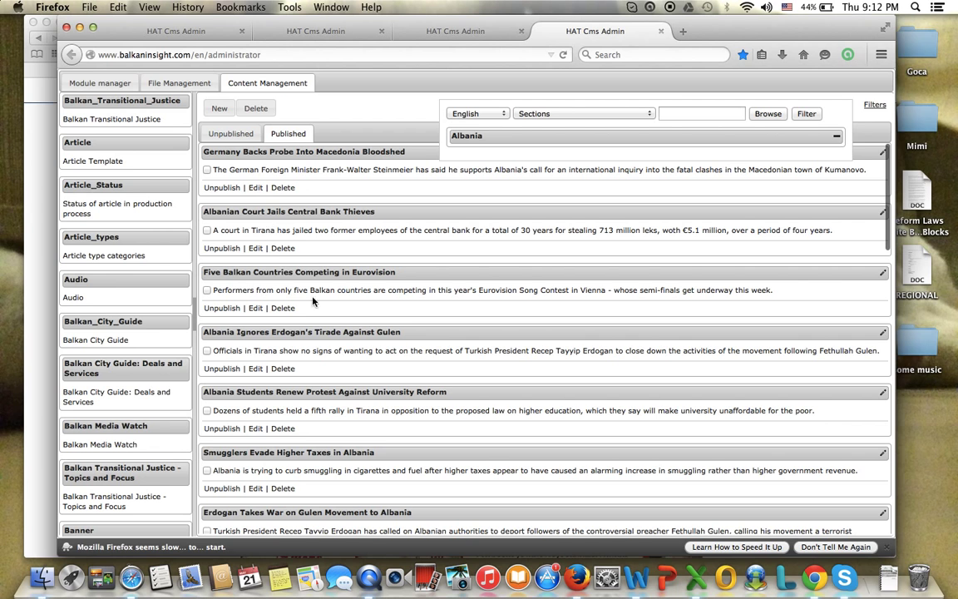
Add the page position "Albania Home: Top Story Related" to "Macedonia Violence Worries Balkan Neighbours", and save and close the article
scroll(385, 383, down, 5)
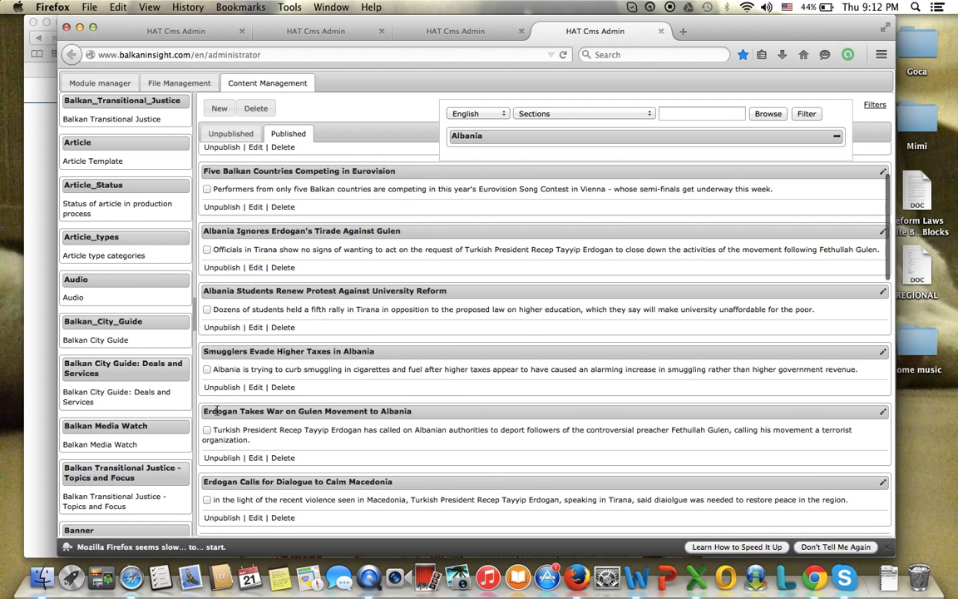
drag(215, 411, 460, 414)
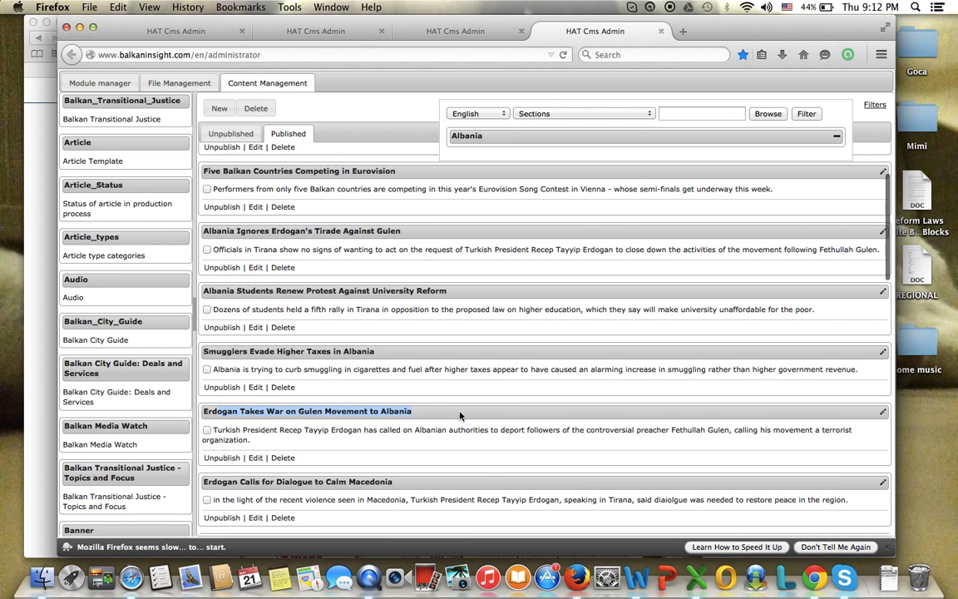
scroll(460, 415, down, 3)
scroll(337, 420, down, 5)
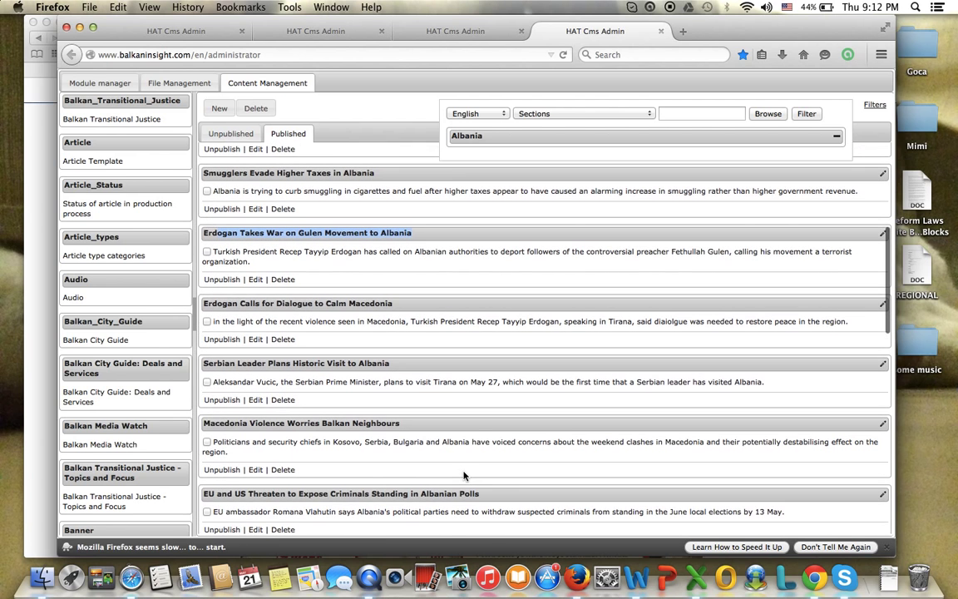
click(255, 469)
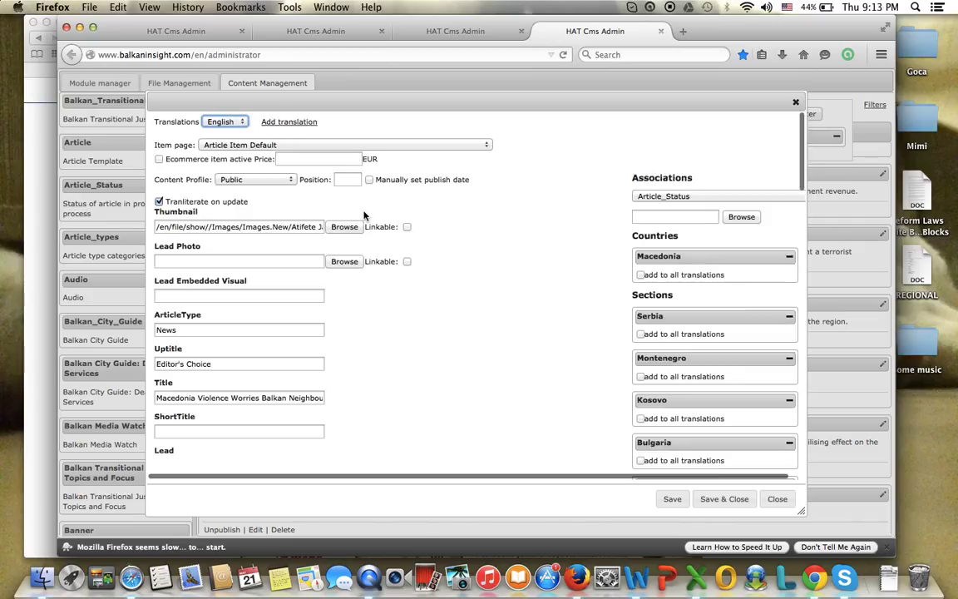
click(692, 196)
click(695, 223)
click(684, 216)
text(ania)
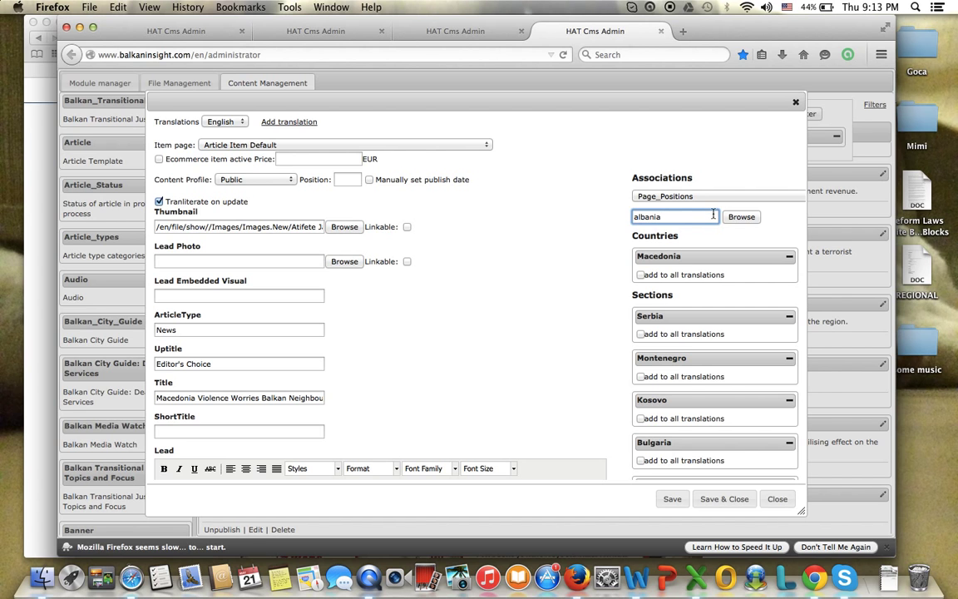
click(680, 258)
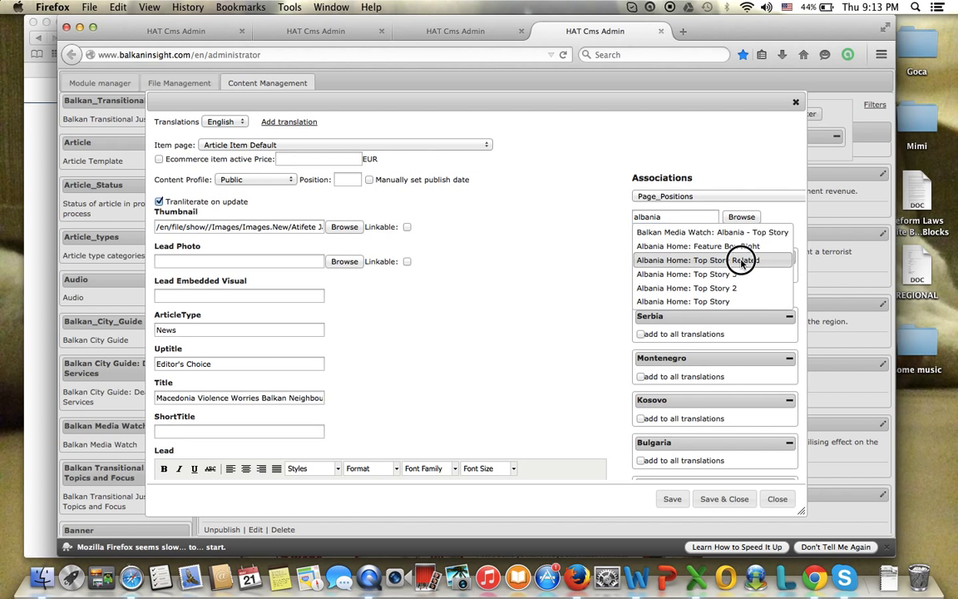
scroll(680, 394, down, 10)
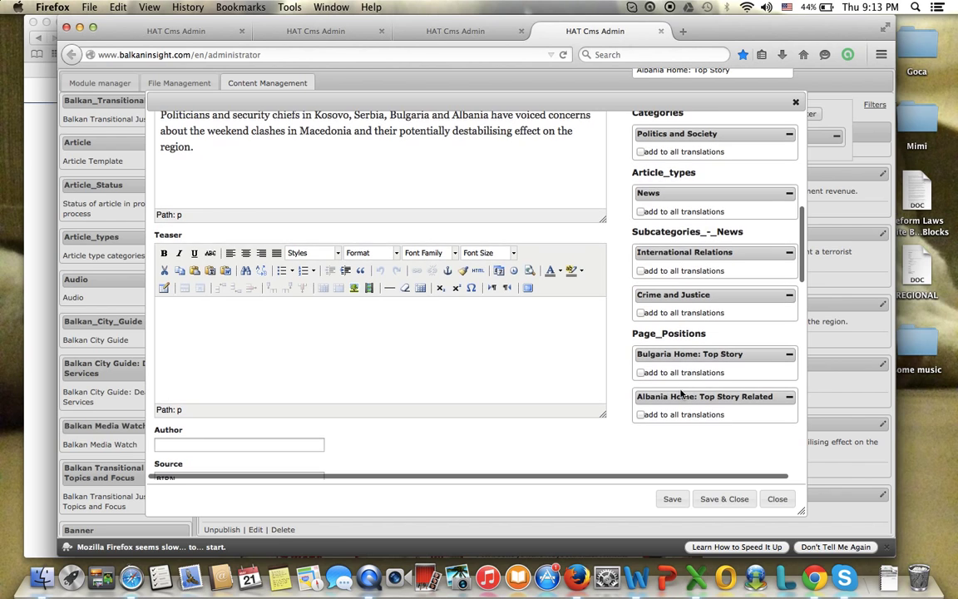
click(724, 499)
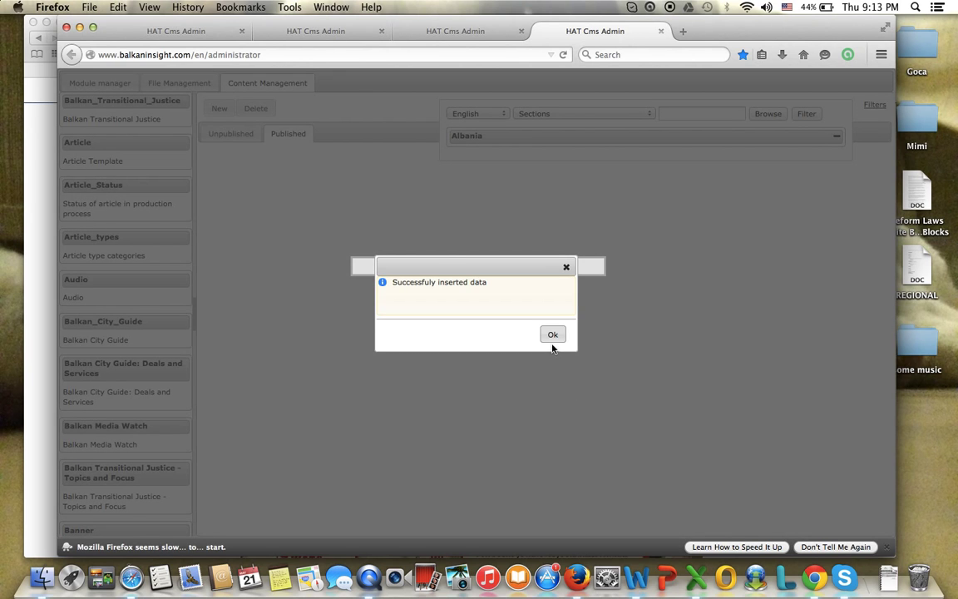
click(552, 336)
Reload the live Albania home page in Safari, and dismiss the save message in the CMS in Firefox
key(ctrl+Up)
click(288, 240)
click(197, 36)
key(Return)
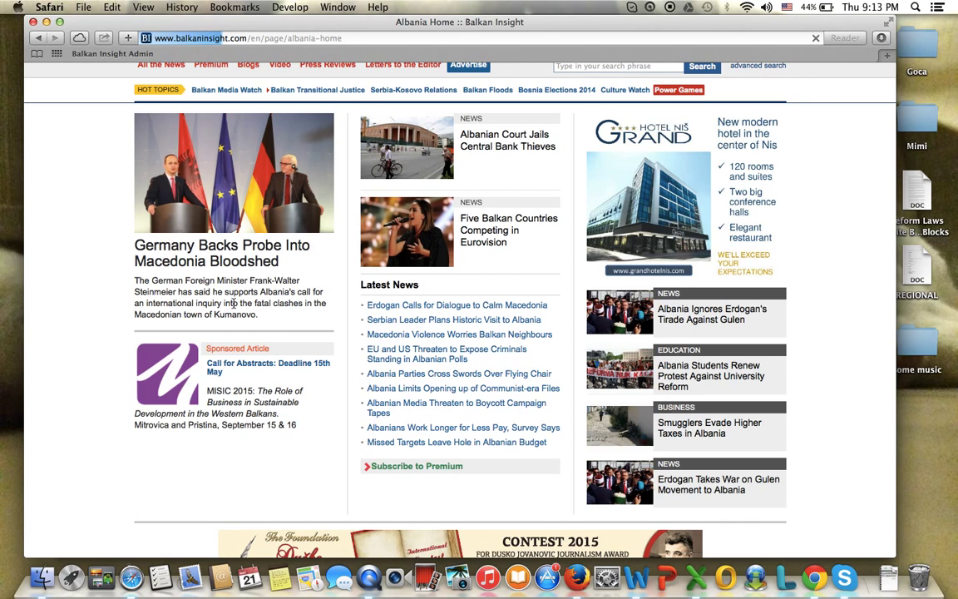
key(ctrl+Up)
click(536, 338)
click(552, 336)
Check the related link and the summary beneath the lead story on the live Albania home page in Safari
key(ctrl+Up)
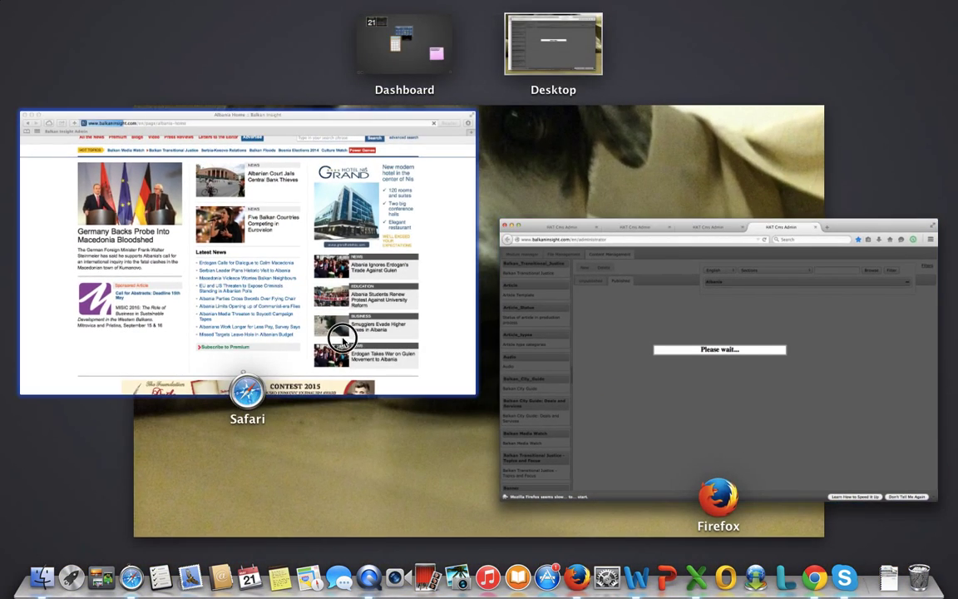
click(342, 331)
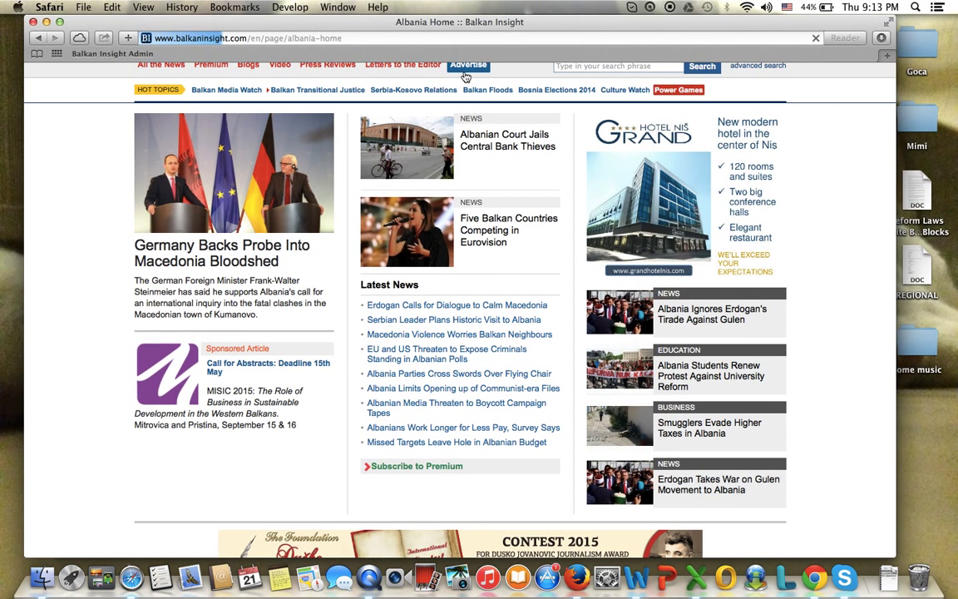
click(649, 40)
drag(155, 38, 220, 37)
scroll(332, 336, down, 3)
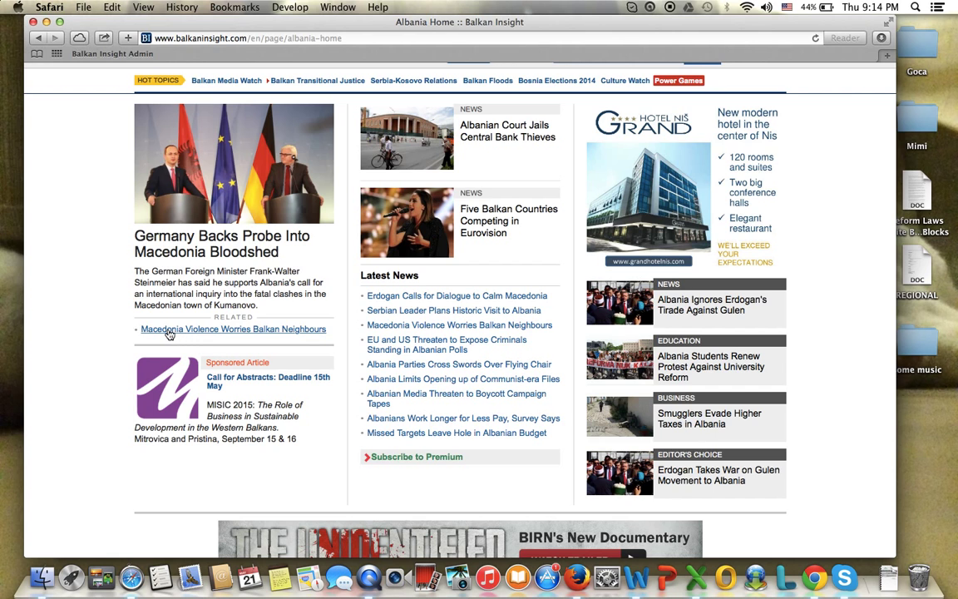
drag(138, 250, 274, 307)
click(256, 276)
Compare the Albania article list in Firefox with the related story area of the live page in Safari, ending in the CMS
key(ctrl+Up)
click(591, 277)
scroll(237, 366, down, 10)
key(ctrl+Up)
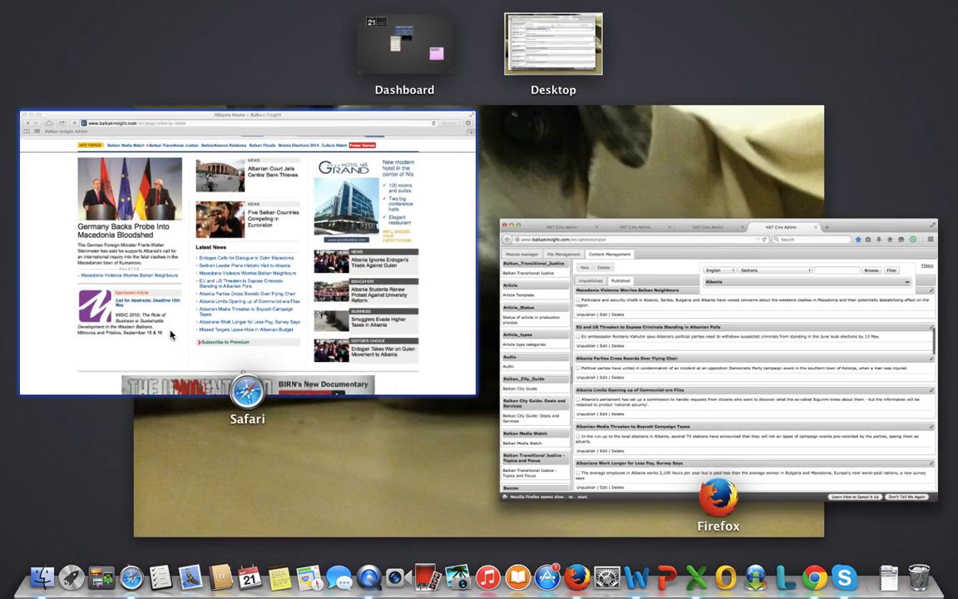
click(179, 366)
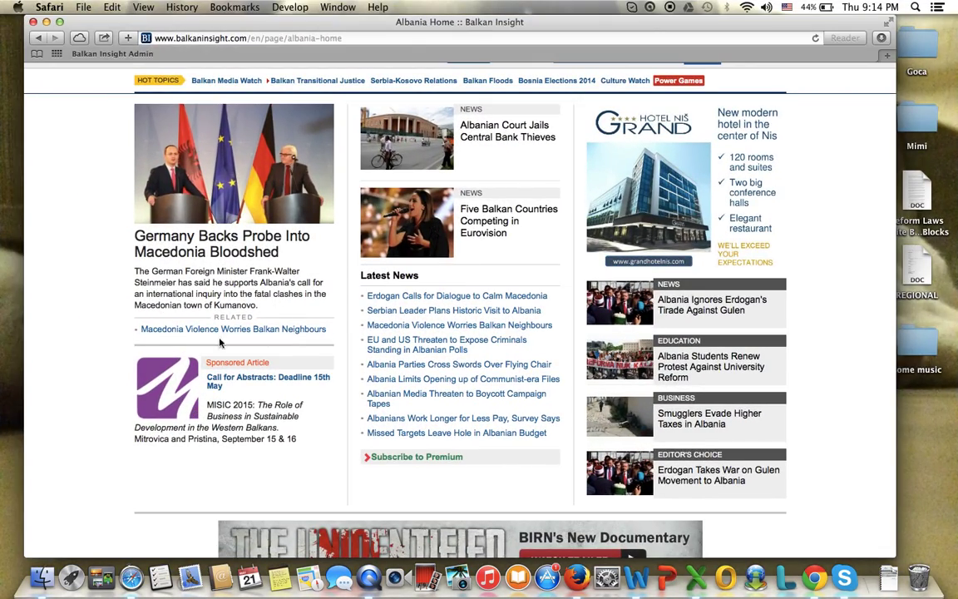
key(ctrl+Up)
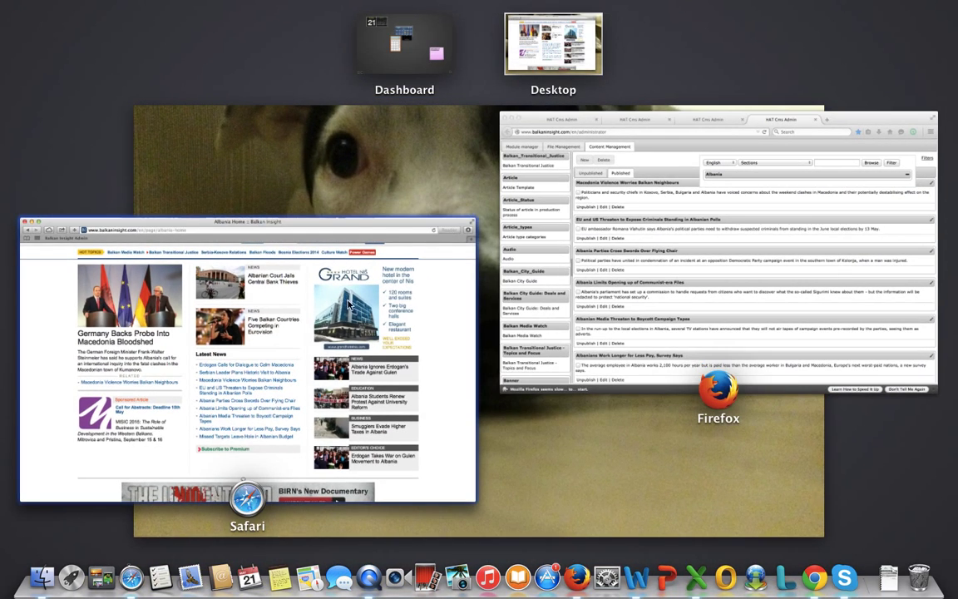
click(573, 274)
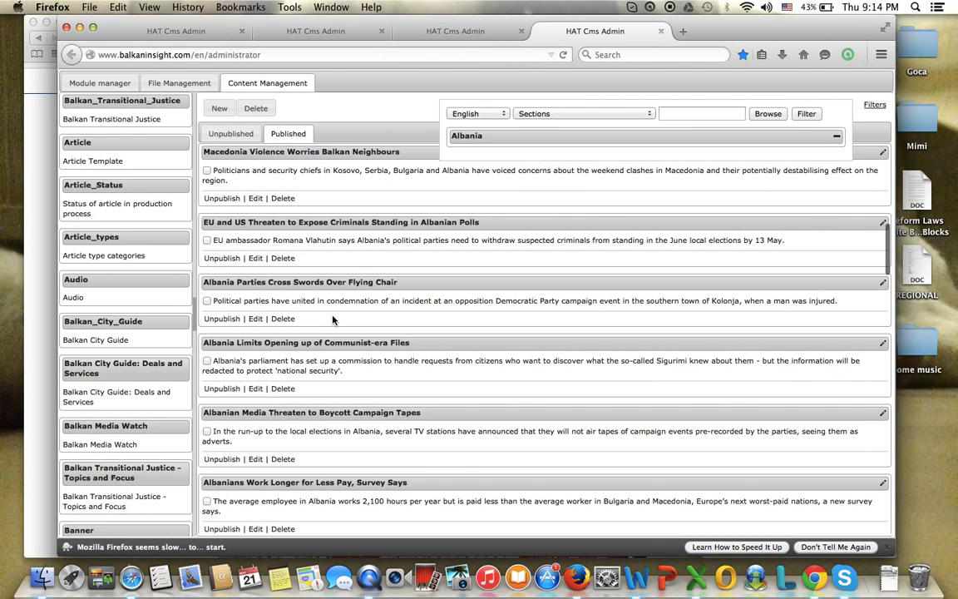
scroll(333, 319, down, 2)
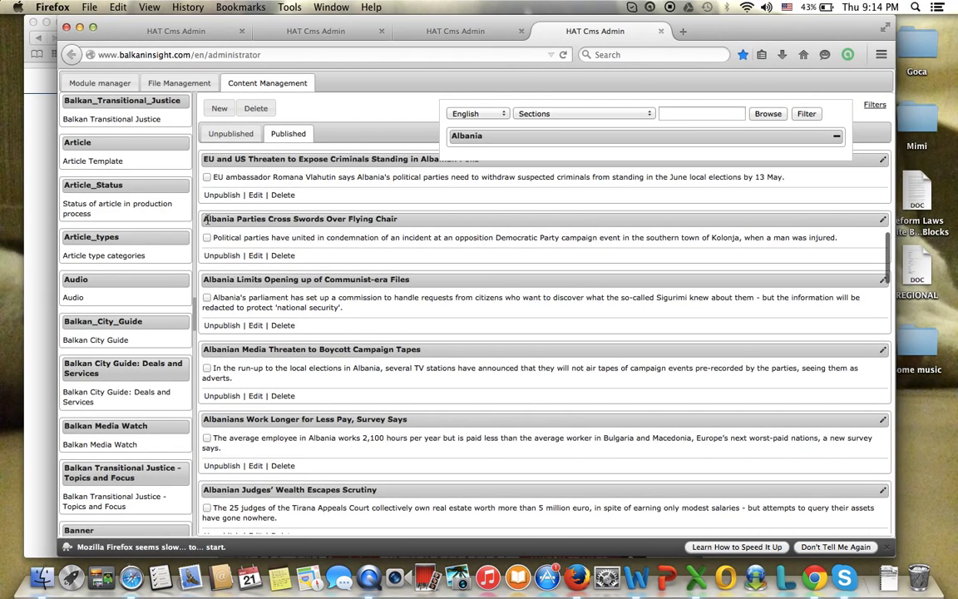
key(ctrl+Up)
click(64, 342)
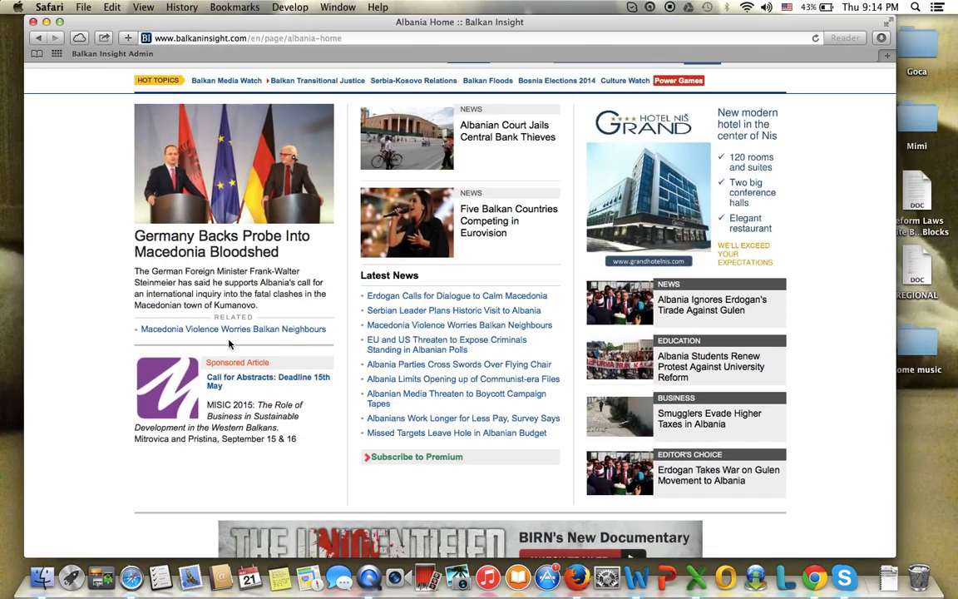
key(ctrl+Up)
click(819, 258)
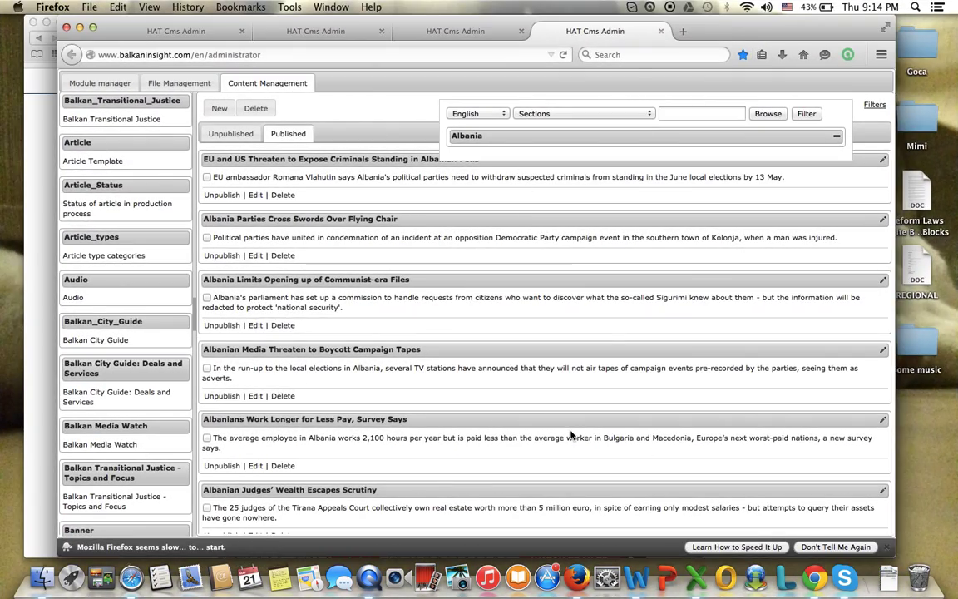
Add the News subcategory "Social Unrest" to the filters of the published article list
click(630, 114)
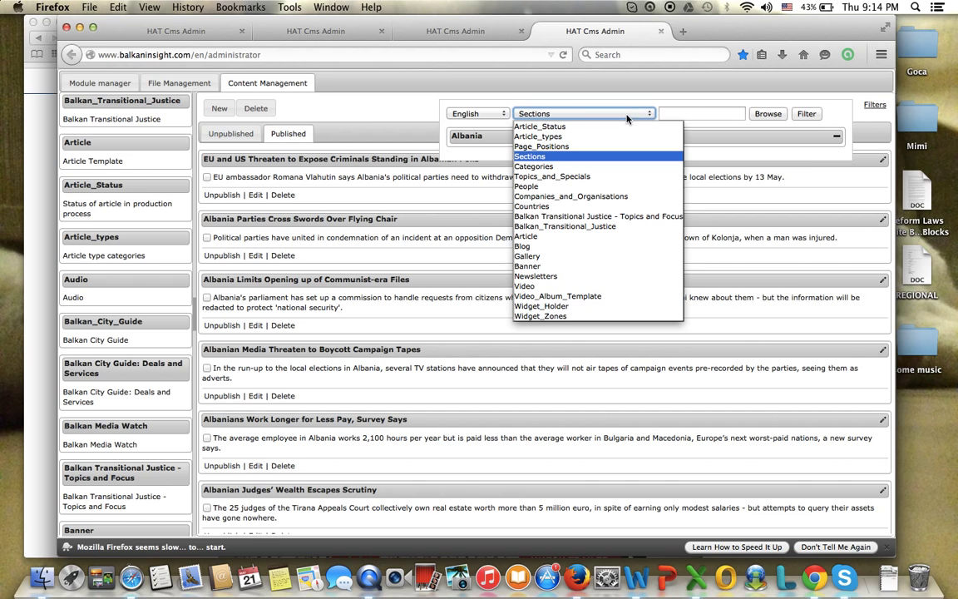
click(632, 168)
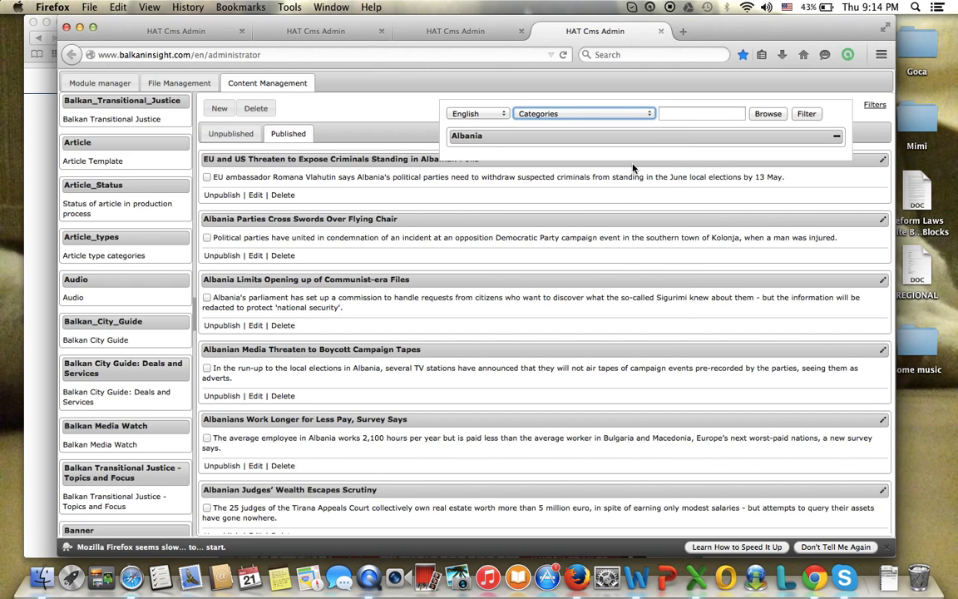
click(613, 115)
scroll(618, 241, down, 3)
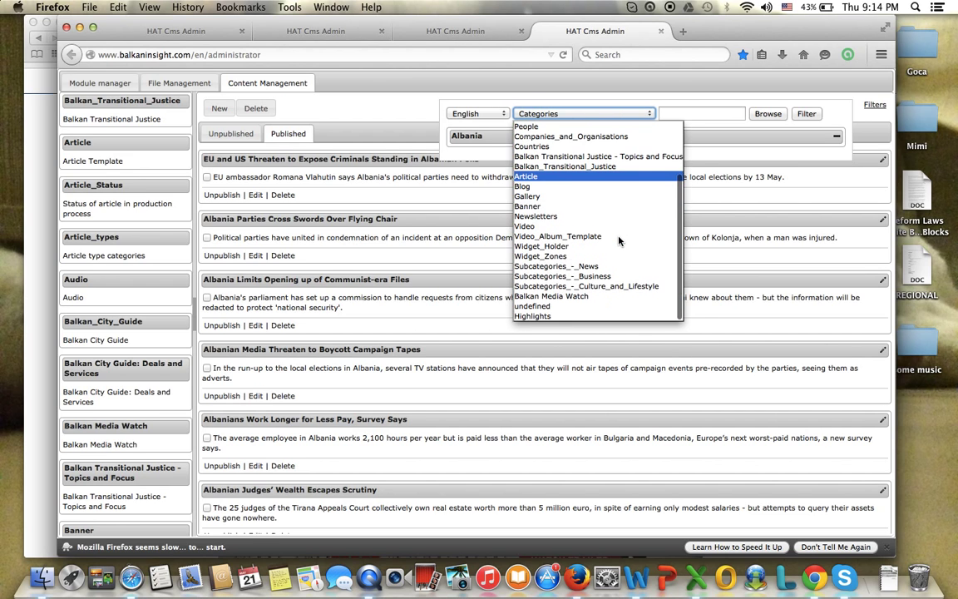
click(619, 267)
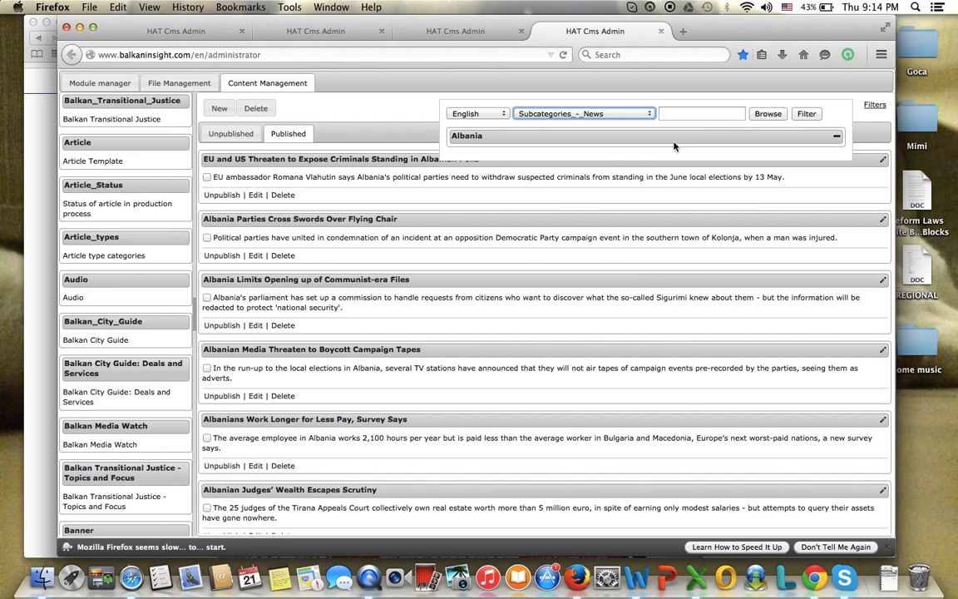
click(636, 114)
click(633, 110)
click(677, 113)
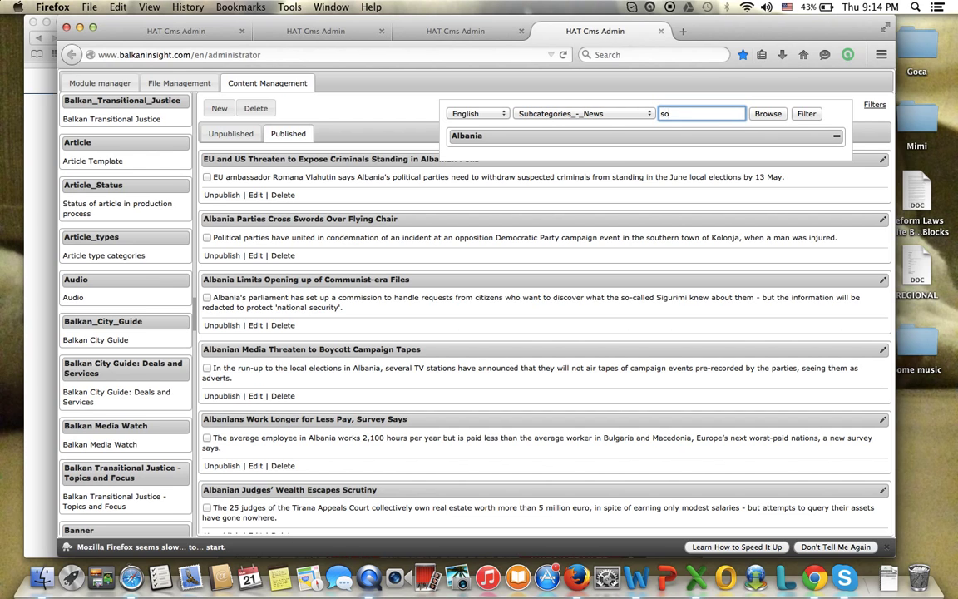
text(social)
click(731, 126)
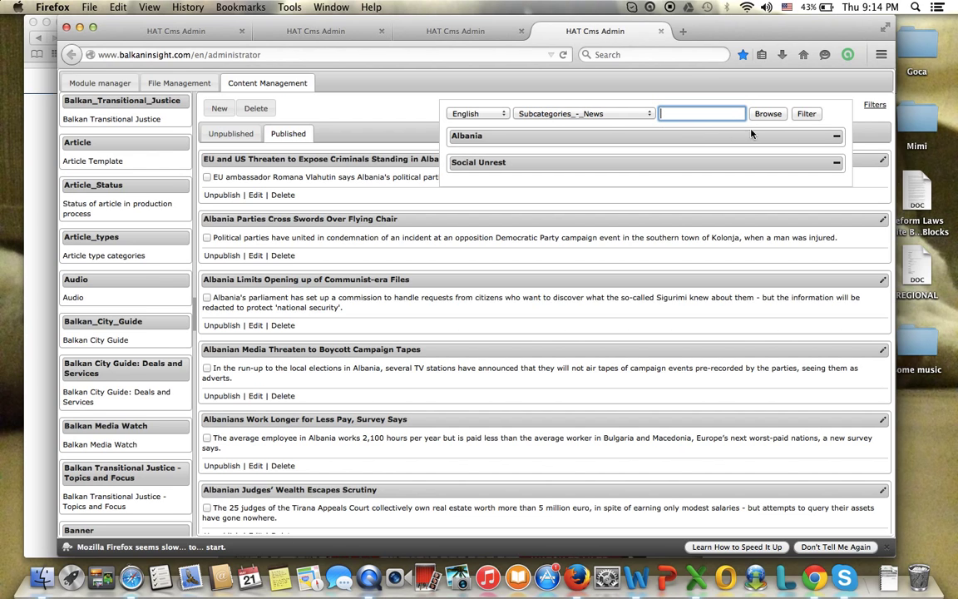
Remove Albania from the filters, add the section Macedonia, and filter the published articles
click(835, 140)
click(618, 113)
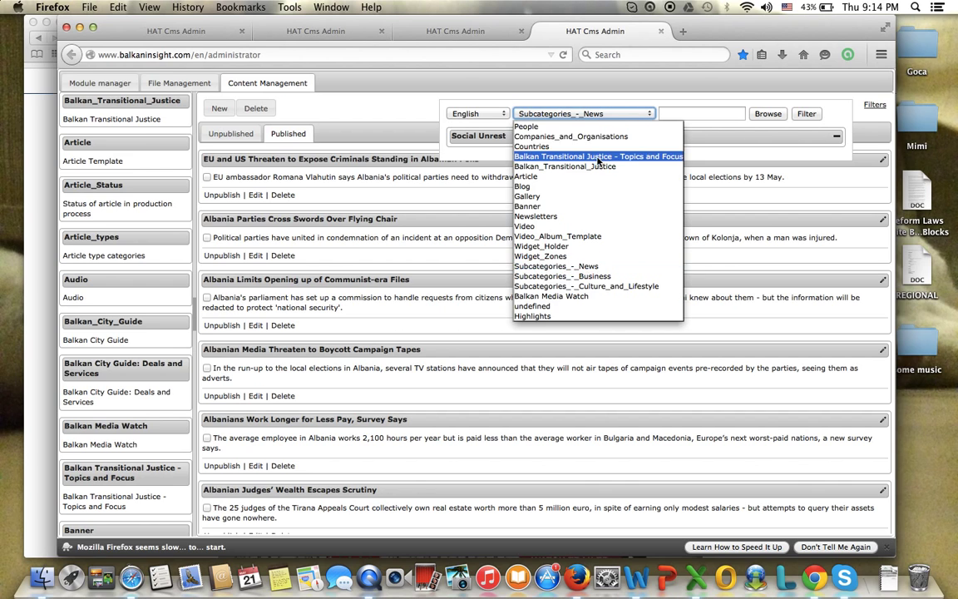
scroll(588, 159, up, 2)
click(541, 156)
click(674, 113)
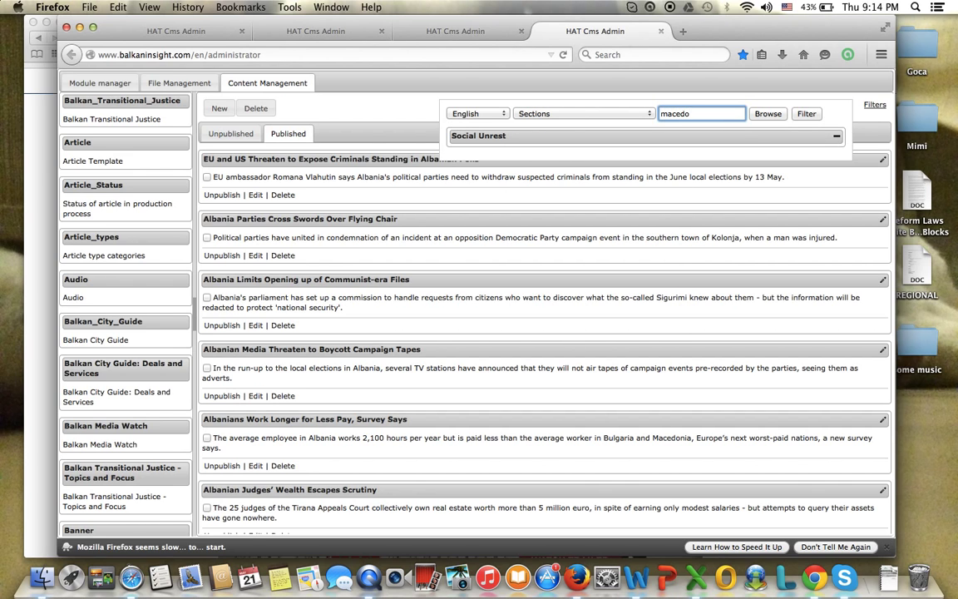
text(macedo)
click(657, 140)
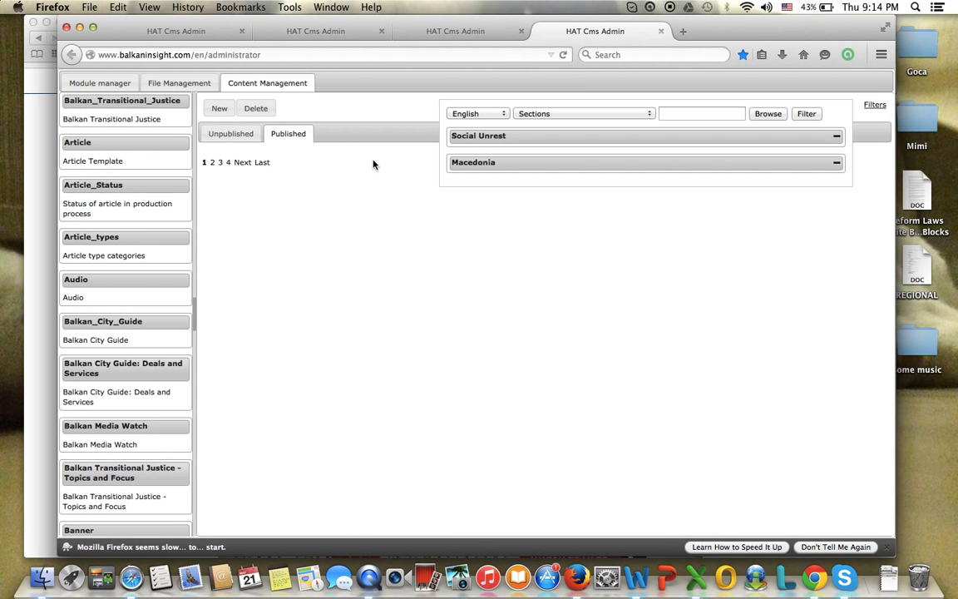
Examine the headlines of the filtered Macedonia social unrest articles for possible related stories
drag(234, 211, 517, 216)
drag(219, 268, 482, 271)
scroll(481, 271, down, 2)
drag(223, 337, 426, 338)
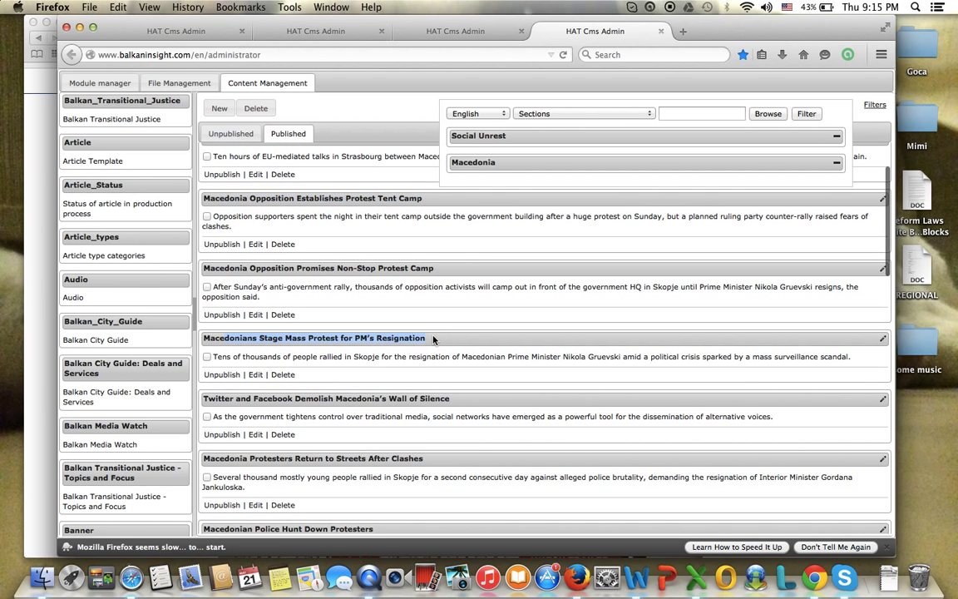
scroll(426, 339, down, 2)
drag(224, 337, 427, 339)
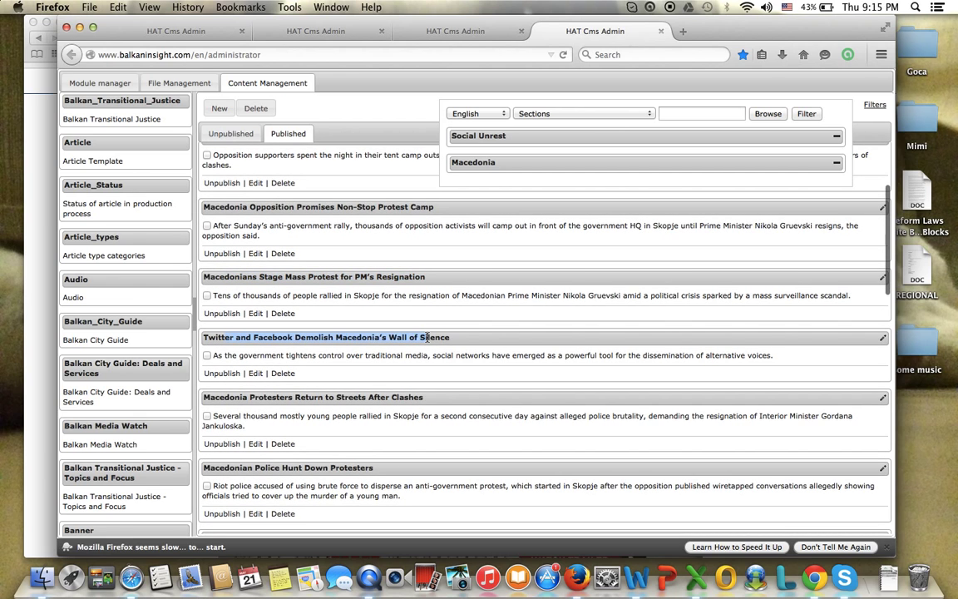
scroll(427, 338, down, 3)
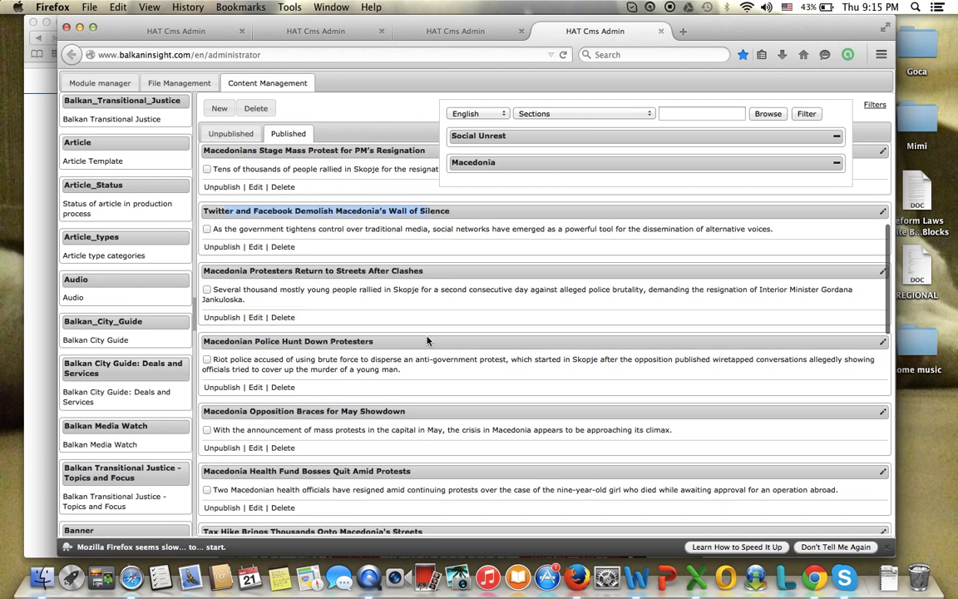
scroll(428, 338, up, 8)
Compare the lead story's related area on the live Albania home page in Safari with the filtered article list in Firefox, ending in Safari
key(ctrl+Up)
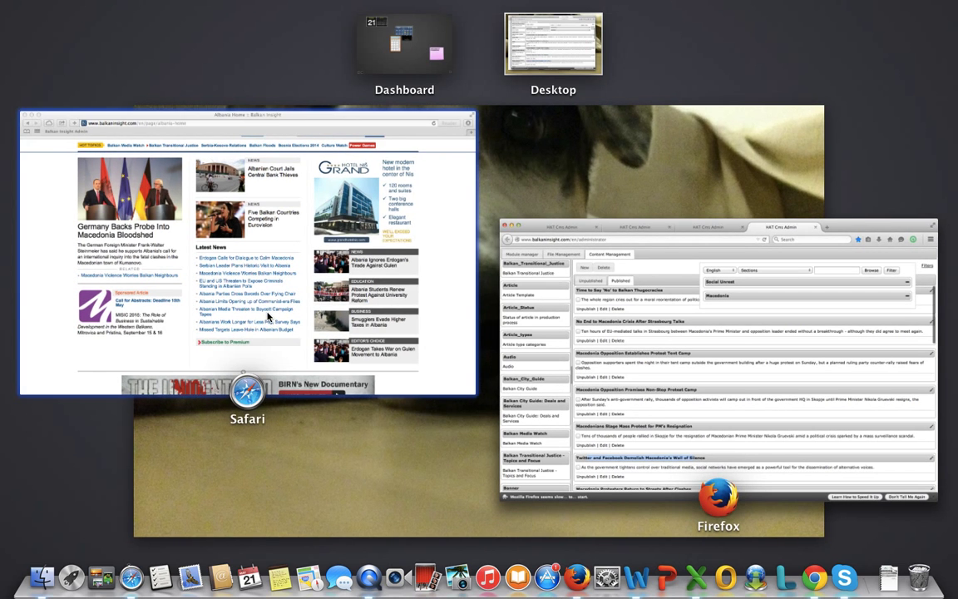
click(180, 278)
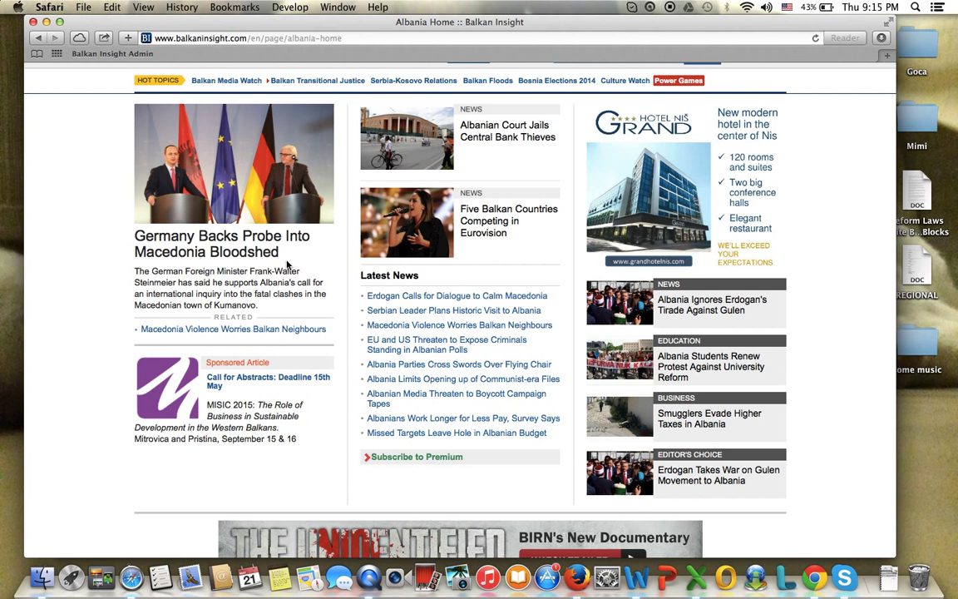
scroll(287, 264, up, 3)
scroll(215, 244, down, 3)
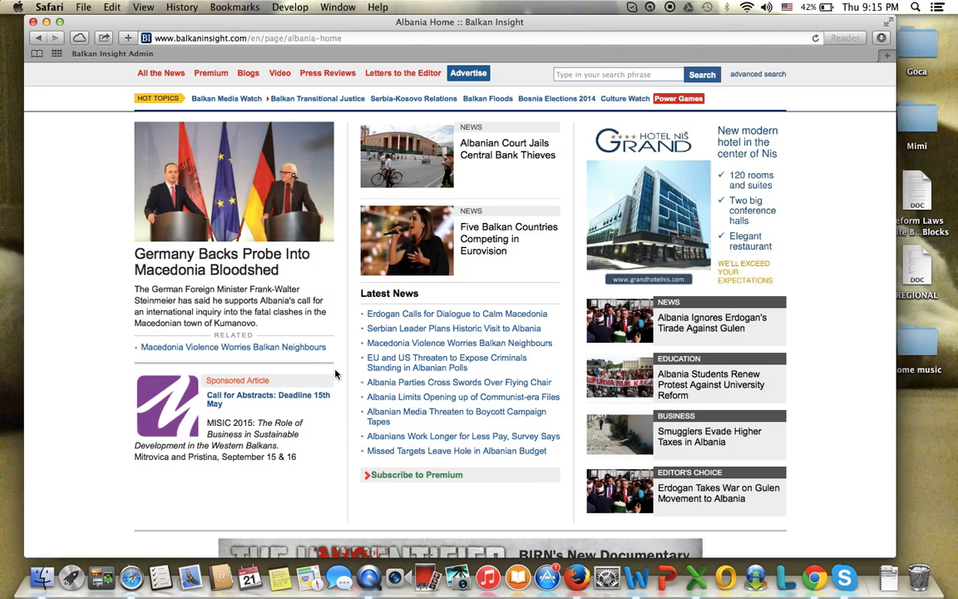
key(F3)
click(702, 233)
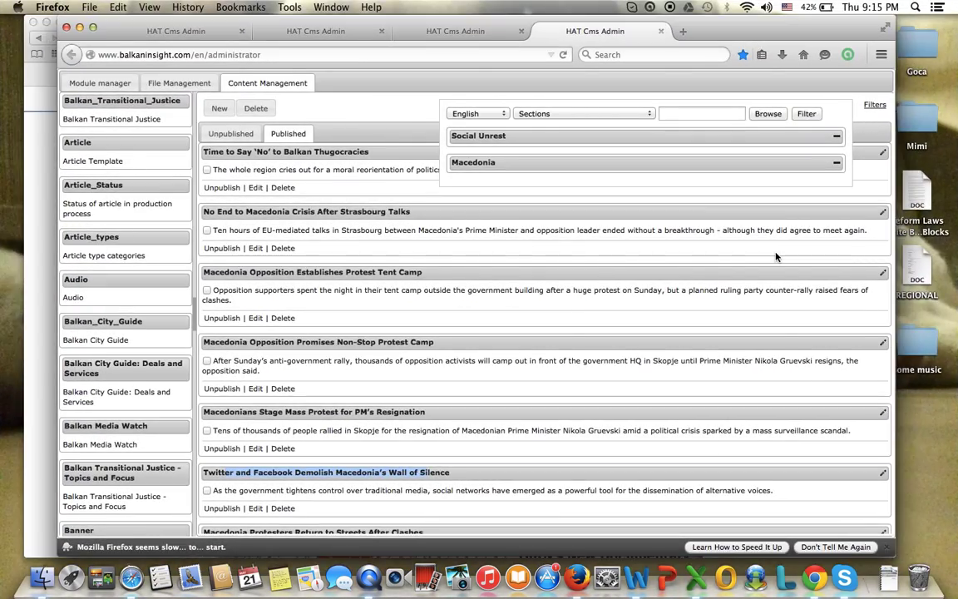
key(F3)
click(430, 197)
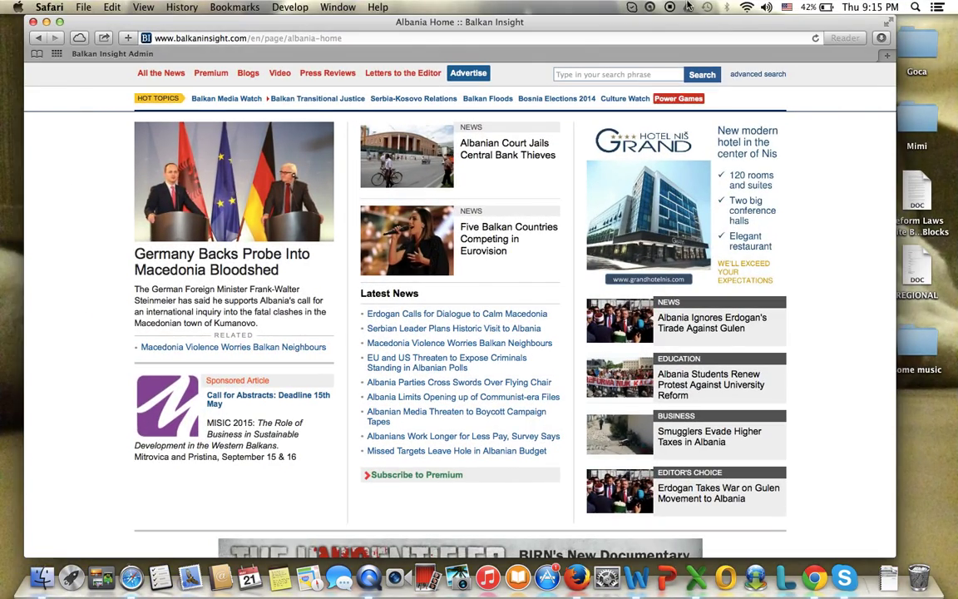